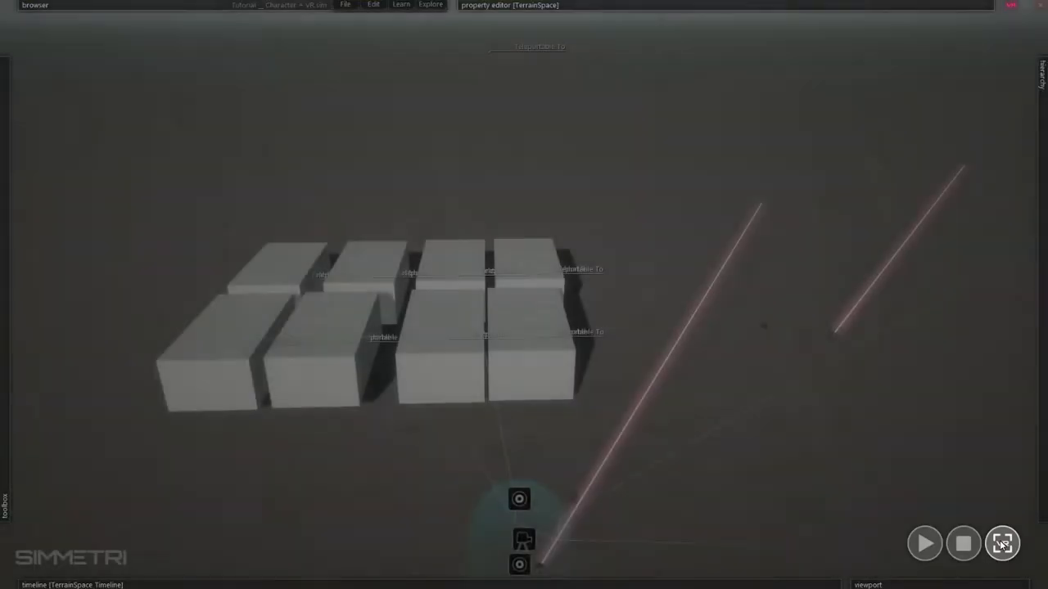
- Leave the running VR preview and start a new empty project
click(1002, 544)
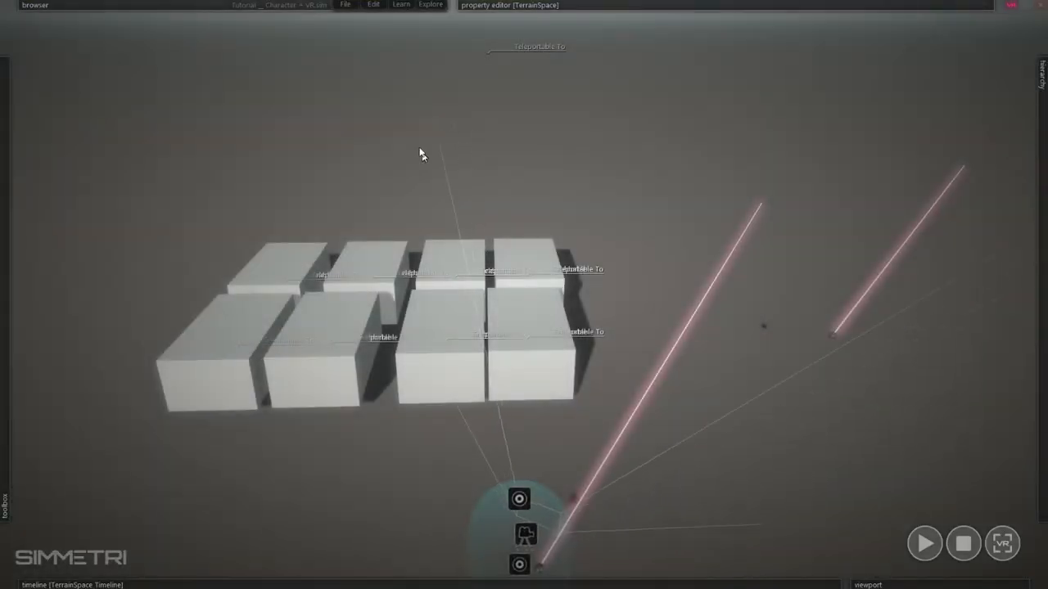
click(346, 5)
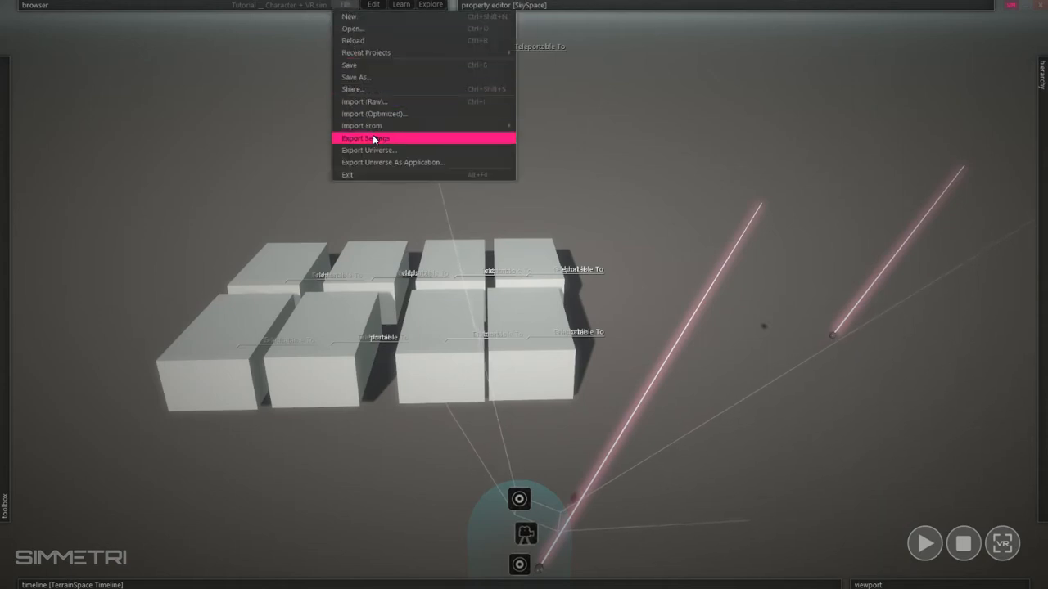
click(361, 17)
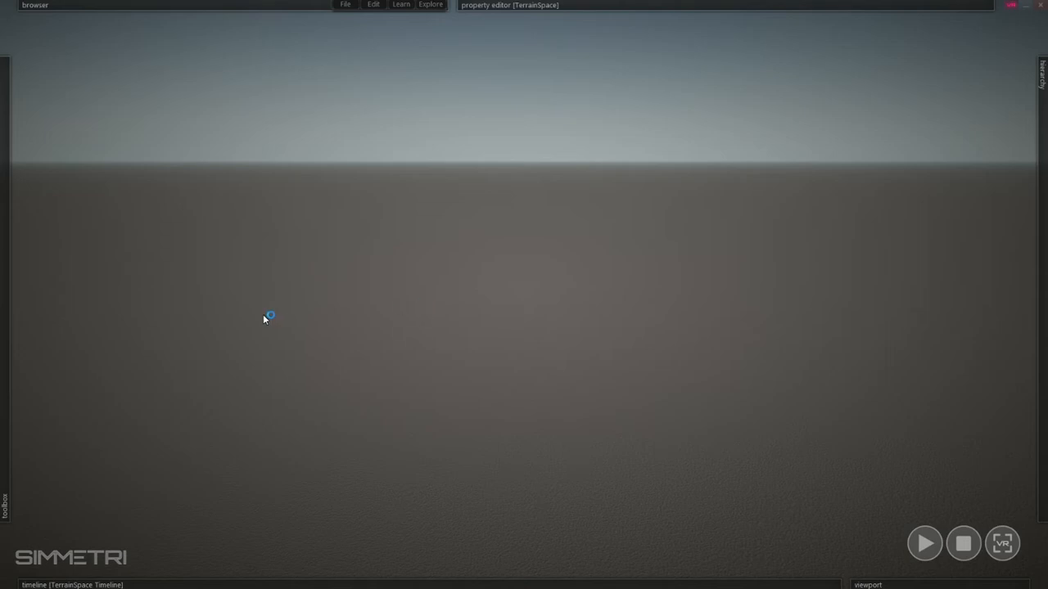
- Place a character actor in the middle of the scene and stop the playback it starts
mouse_move(3, 304)
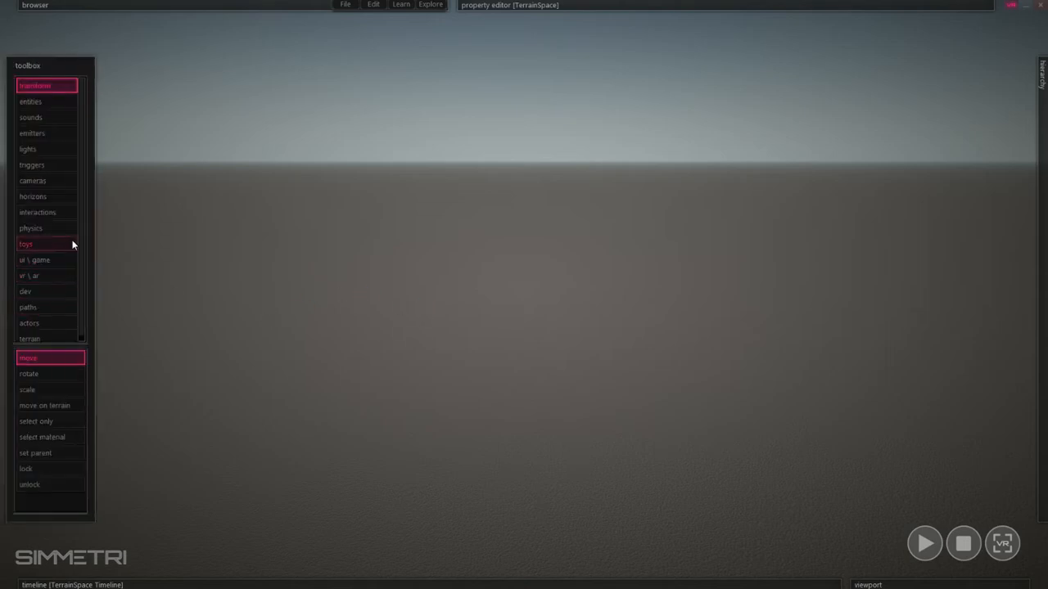
click(54, 324)
click(49, 378)
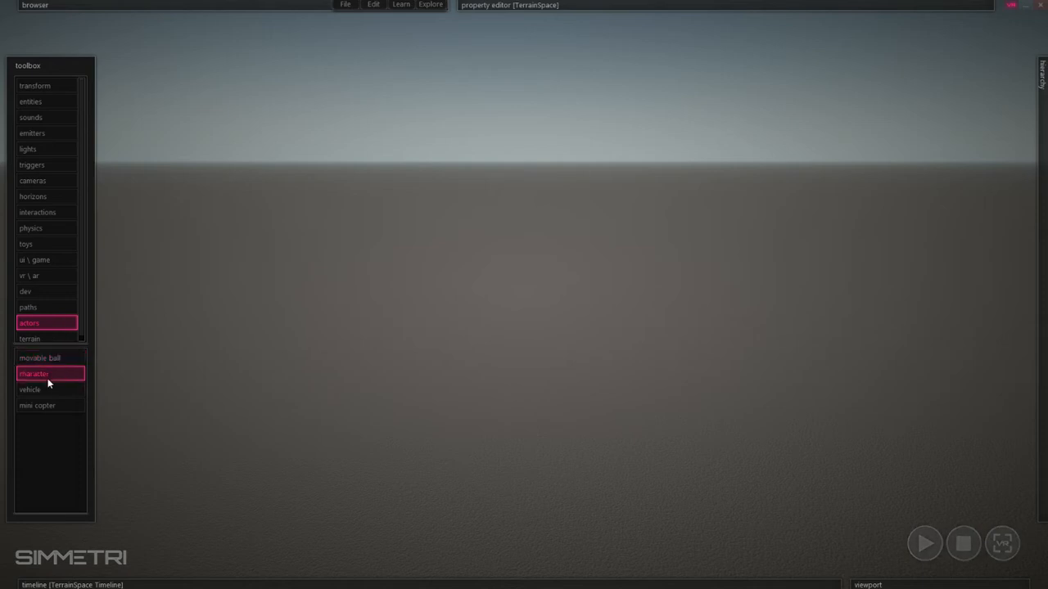
click(565, 439)
click(753, 378)
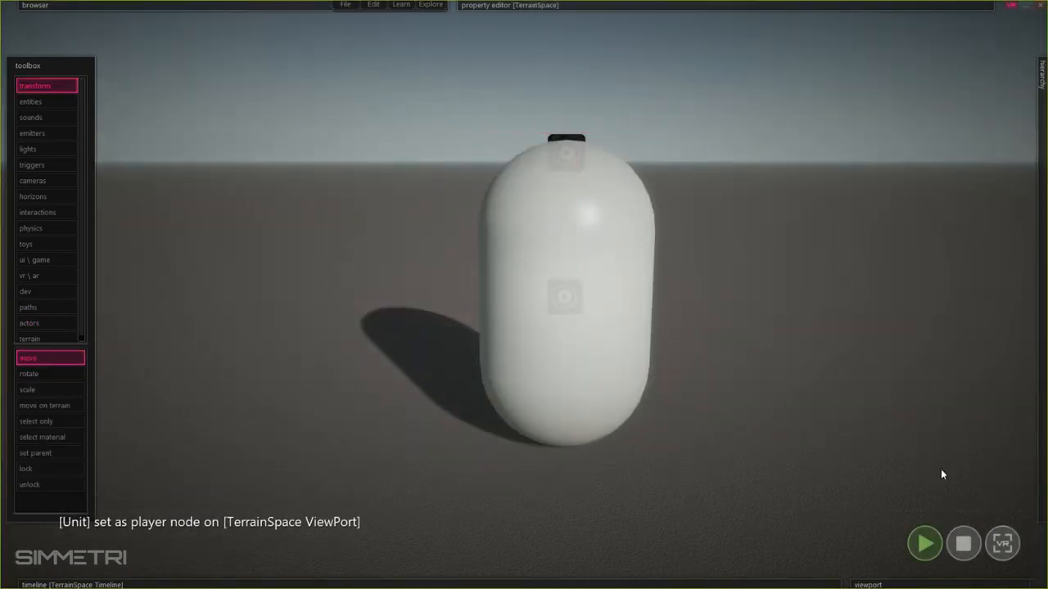
click(964, 544)
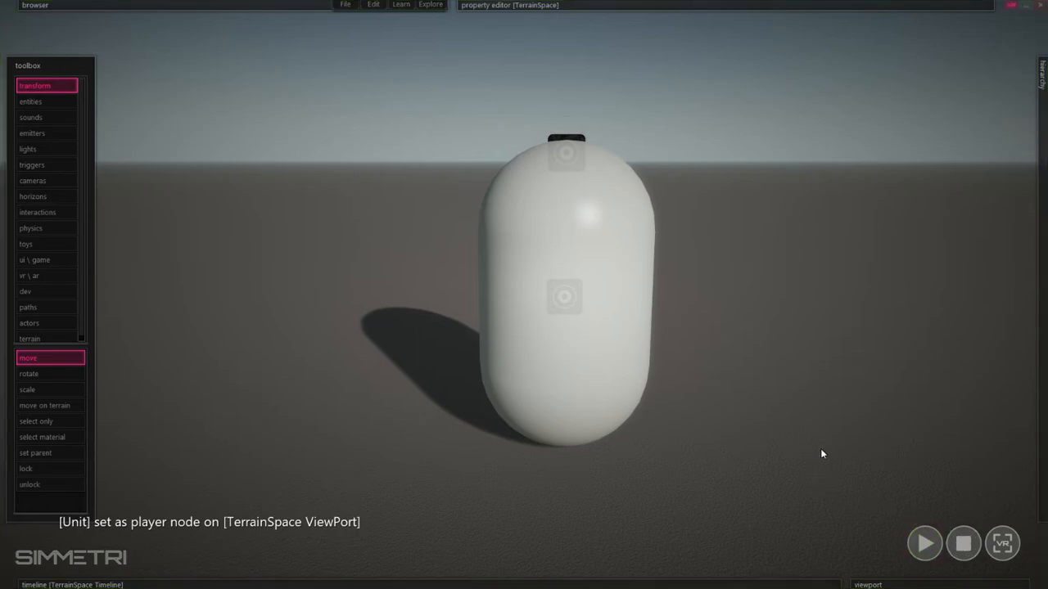
- Add a preset VR rig to the scene, to the left of the character
click(51, 276)
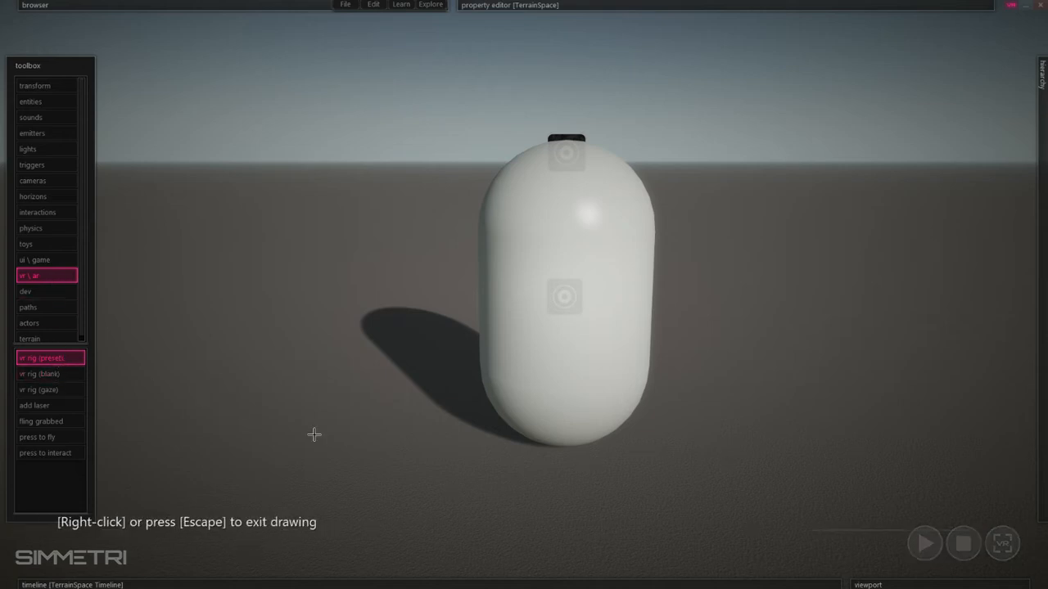
click(314, 435)
right_click(416, 298)
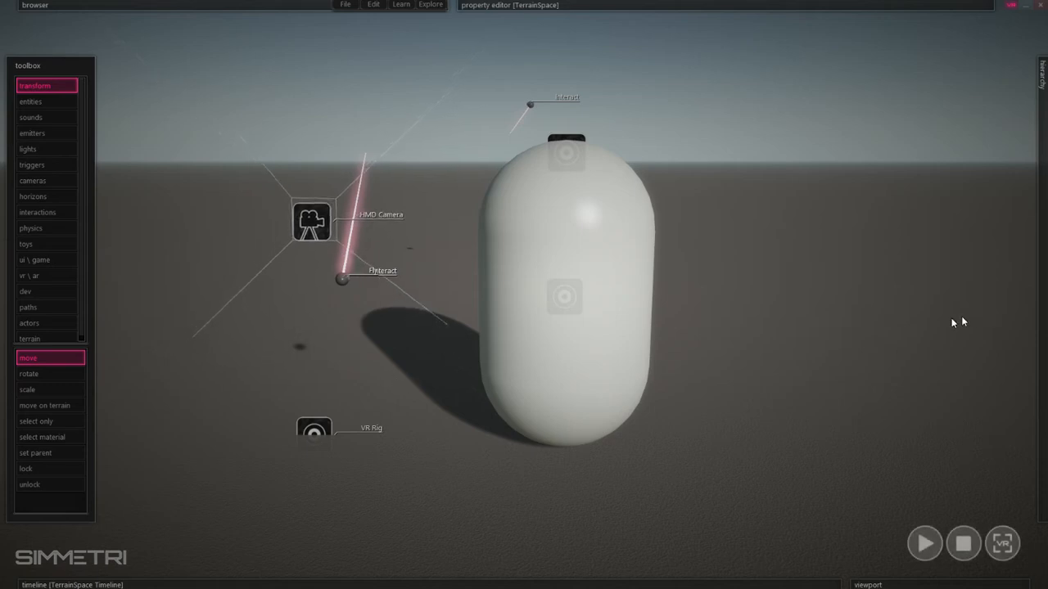
- Delete the Fly node under the VR Rig's Left Hand Index Trigger in the hierarchy
mouse_move(1042, 304)
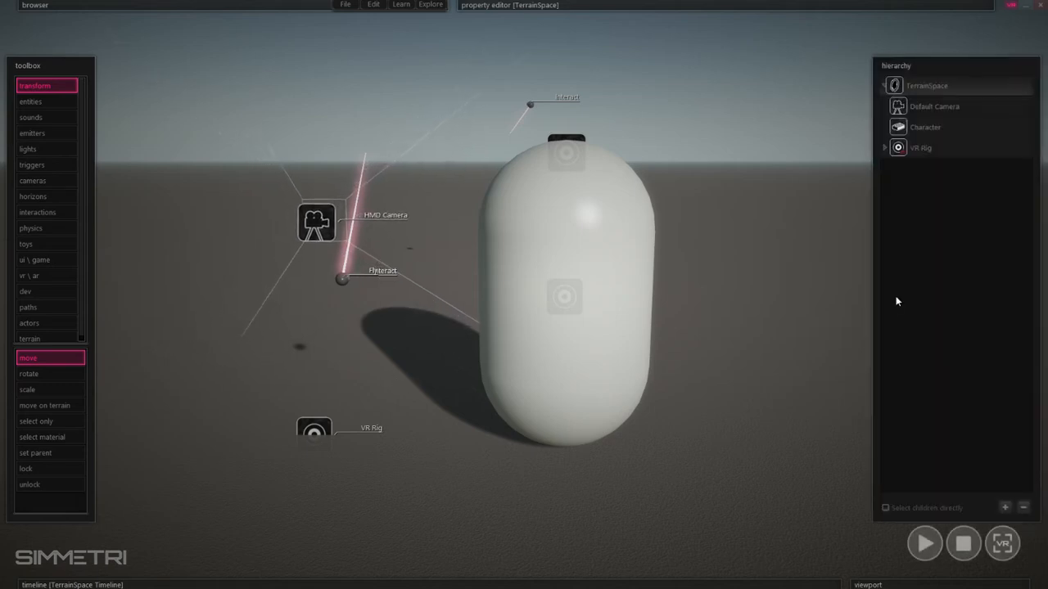
click(887, 152)
click(888, 152)
click(889, 169)
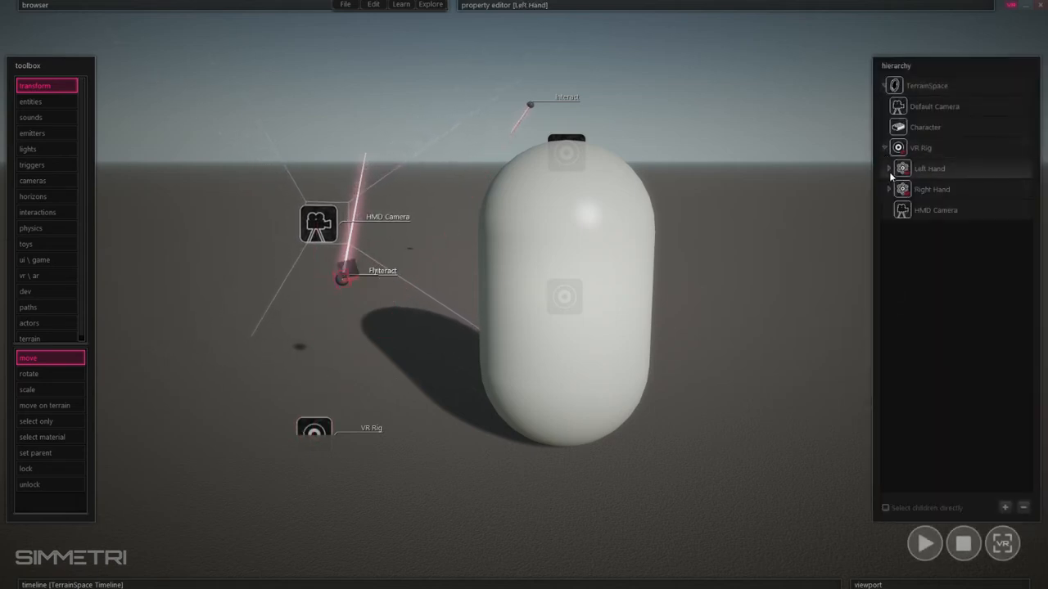
click(893, 210)
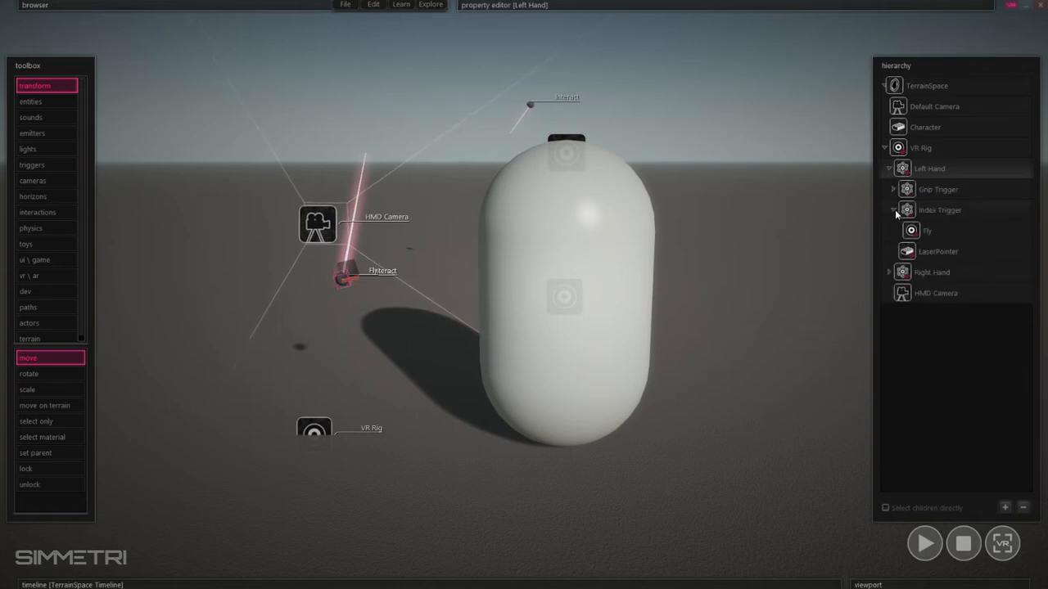
click(929, 230)
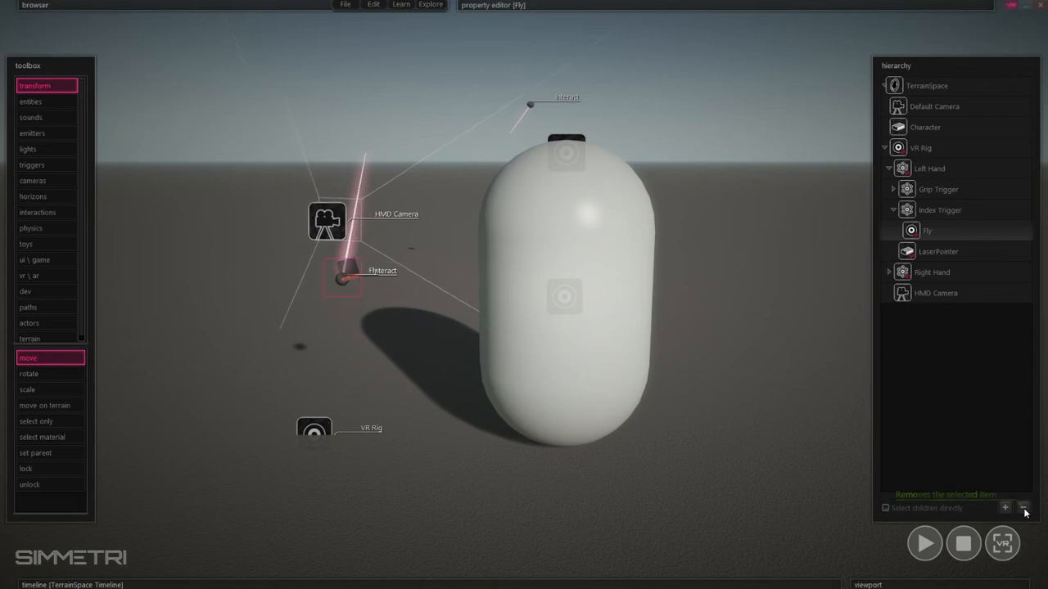
click(1023, 508)
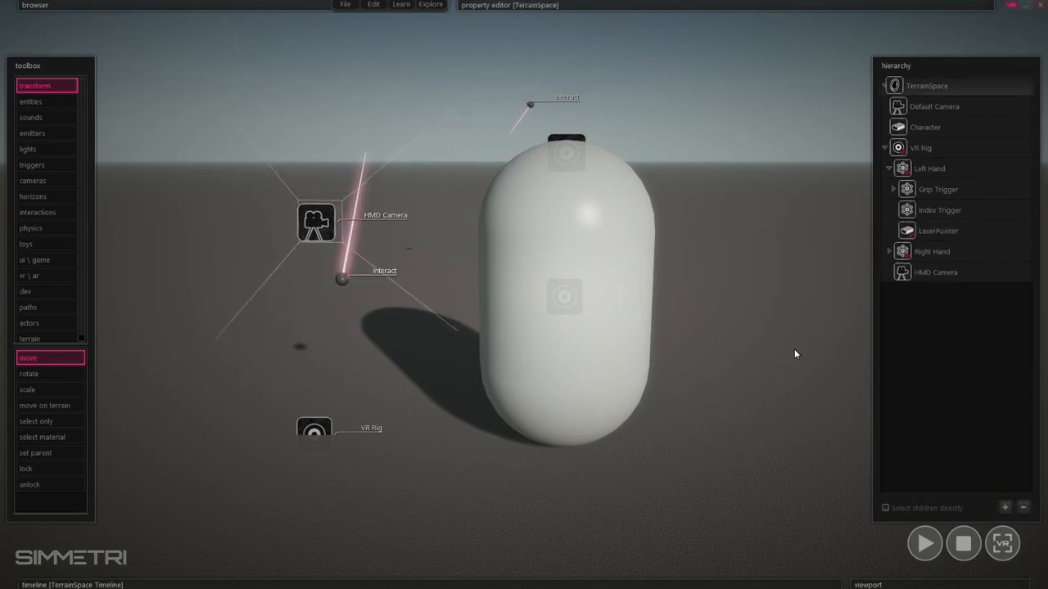
- Parent the VR Rig under the Character in the hierarchy
drag(423, 110, 206, 482)
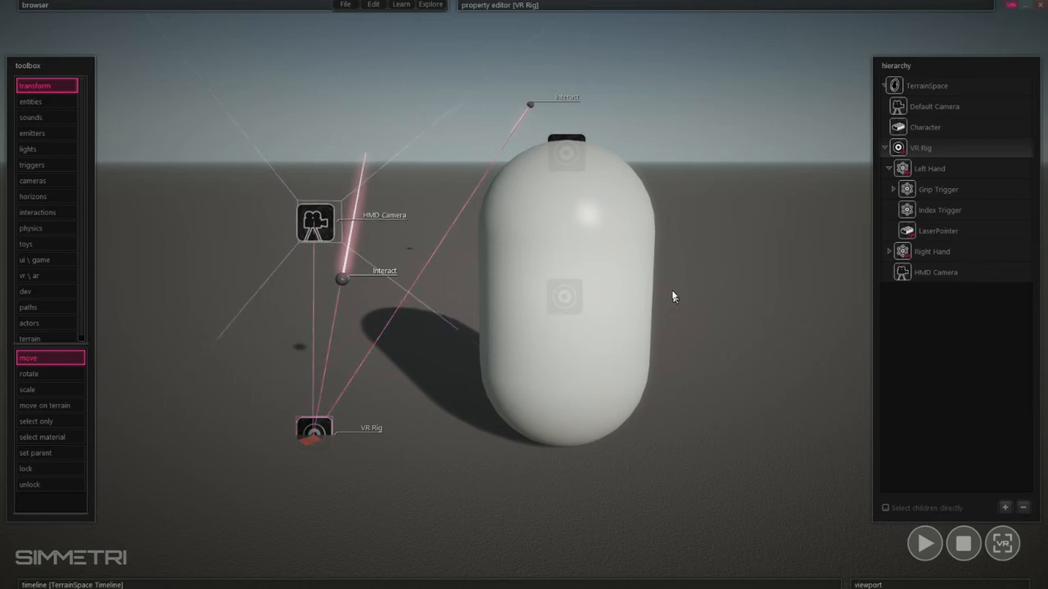
click(737, 272)
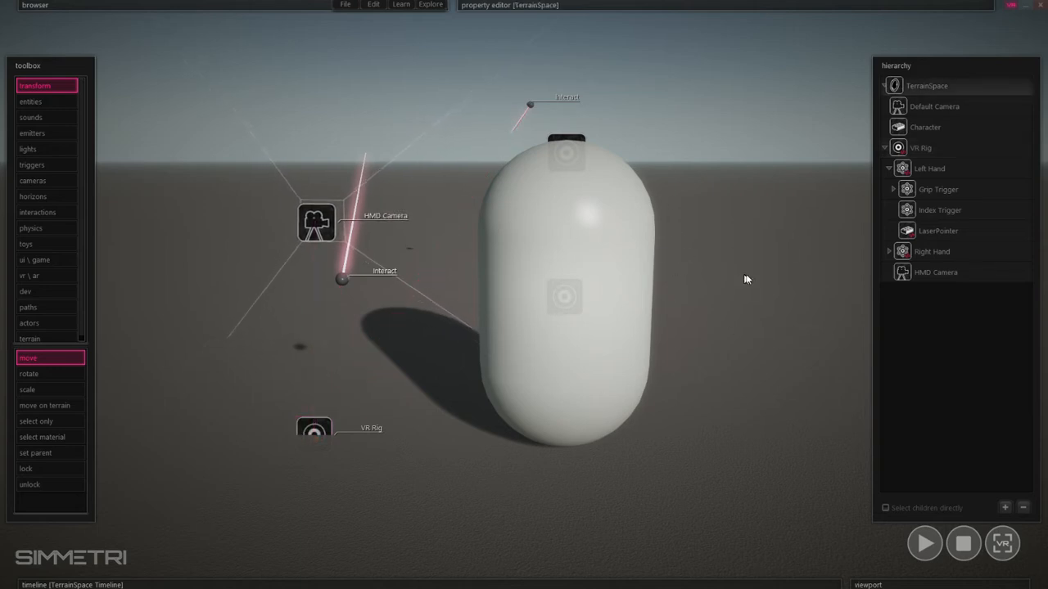
click(884, 149)
click(919, 148)
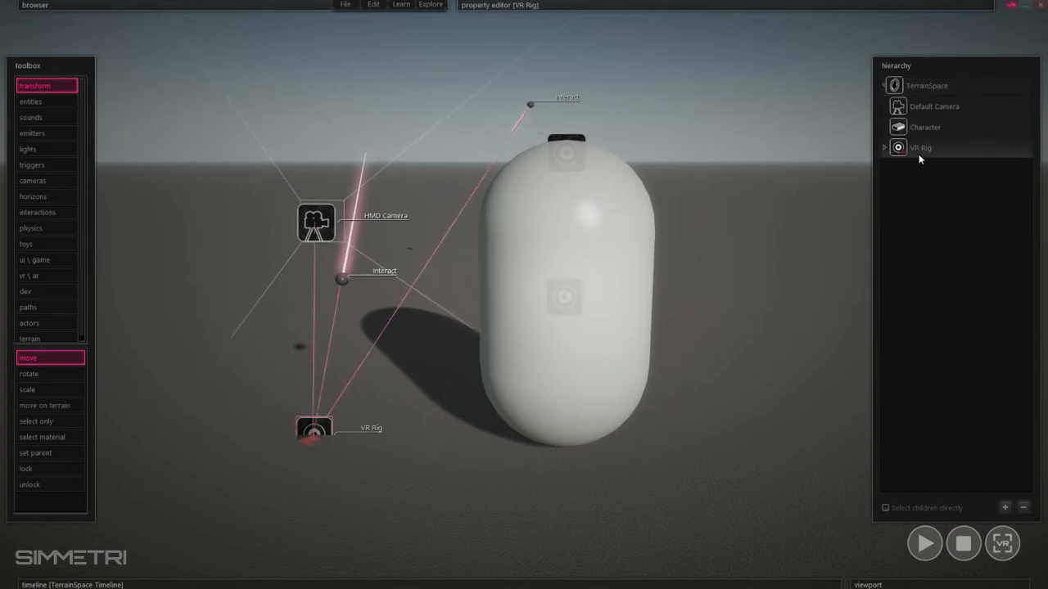
drag(920, 152, 954, 137)
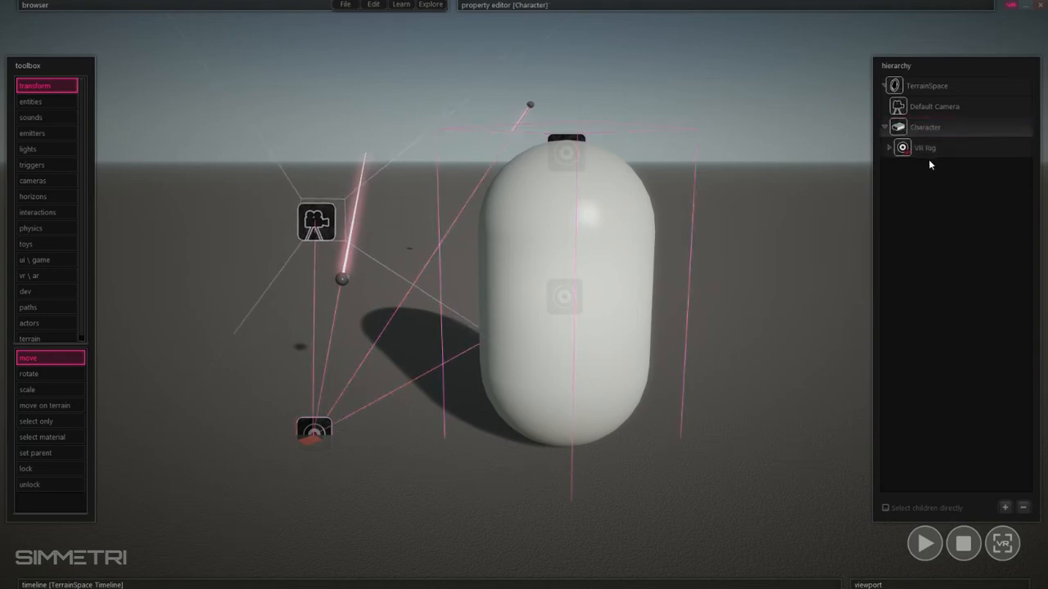
- Detach the VR Rig from the Character and parent it under the Character again
click(923, 153)
drag(889, 152, 882, 149)
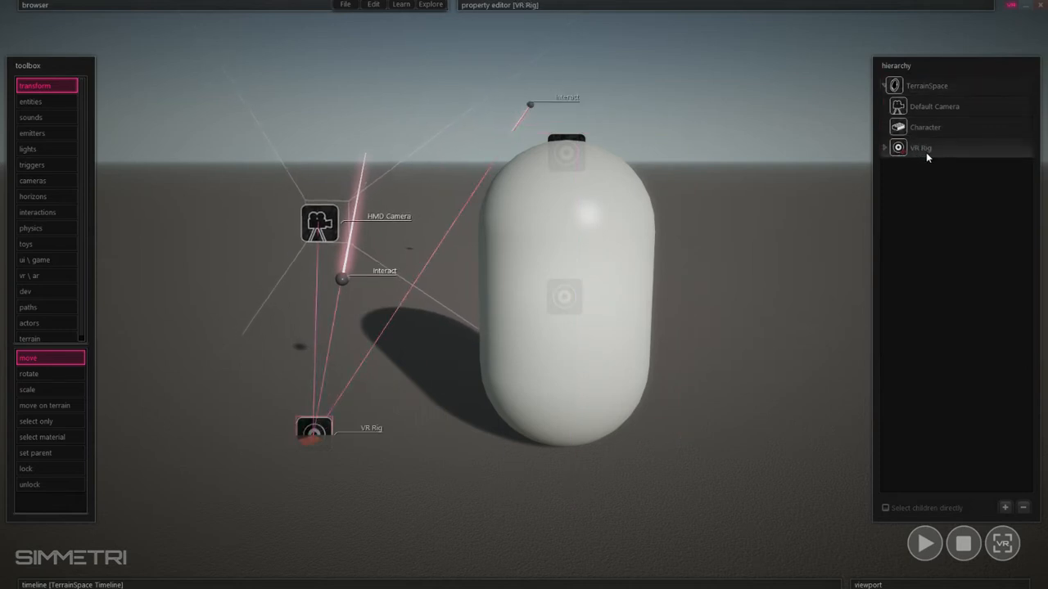
drag(926, 152, 932, 128)
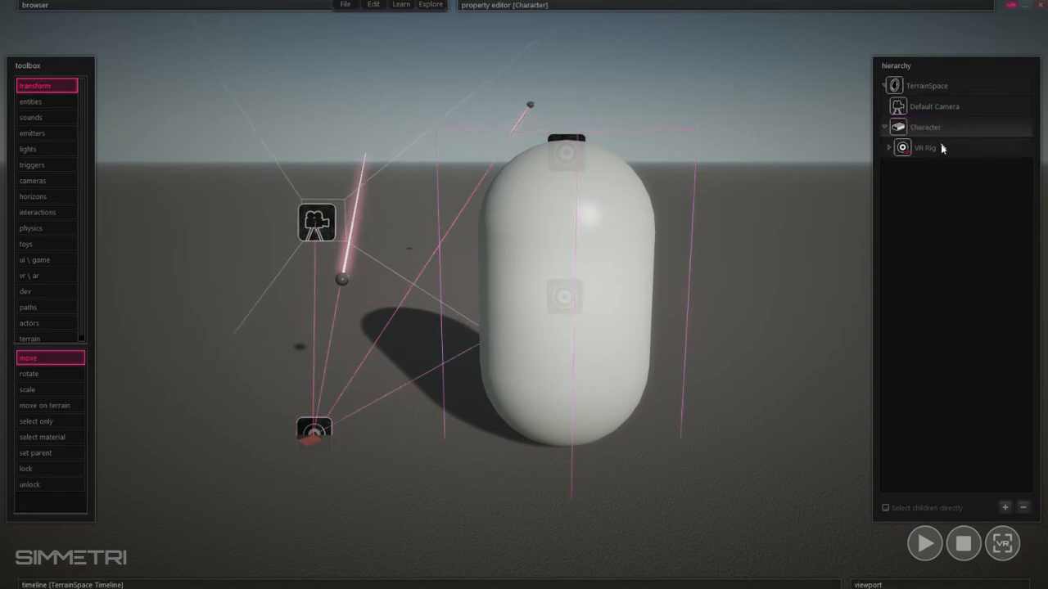
- Reset the VR Rig's z and x position values so the rig sits at the character's base
mouse_move(603, 5)
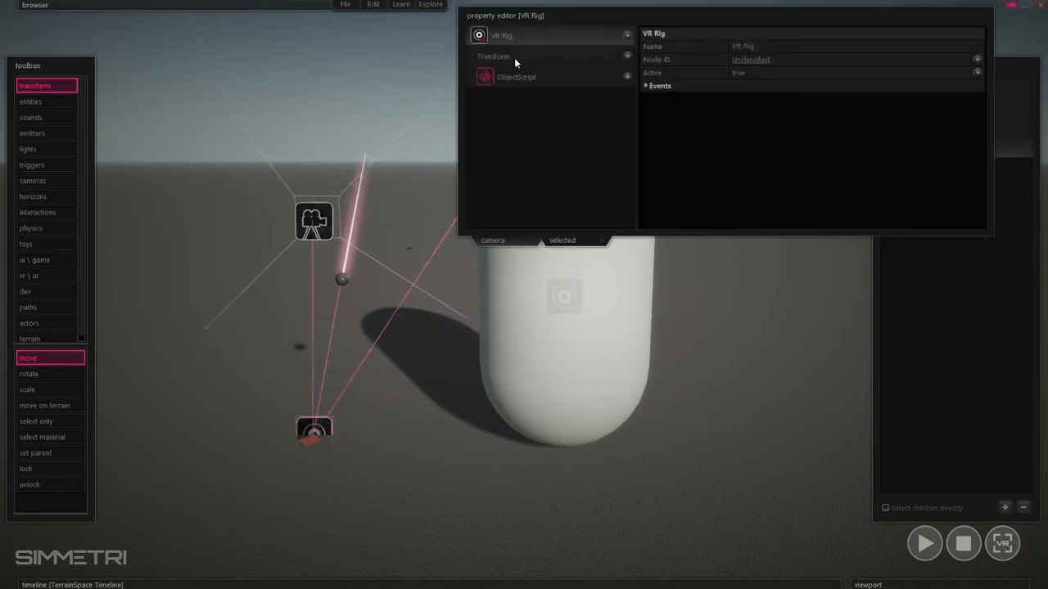
click(559, 5)
click(523, 5)
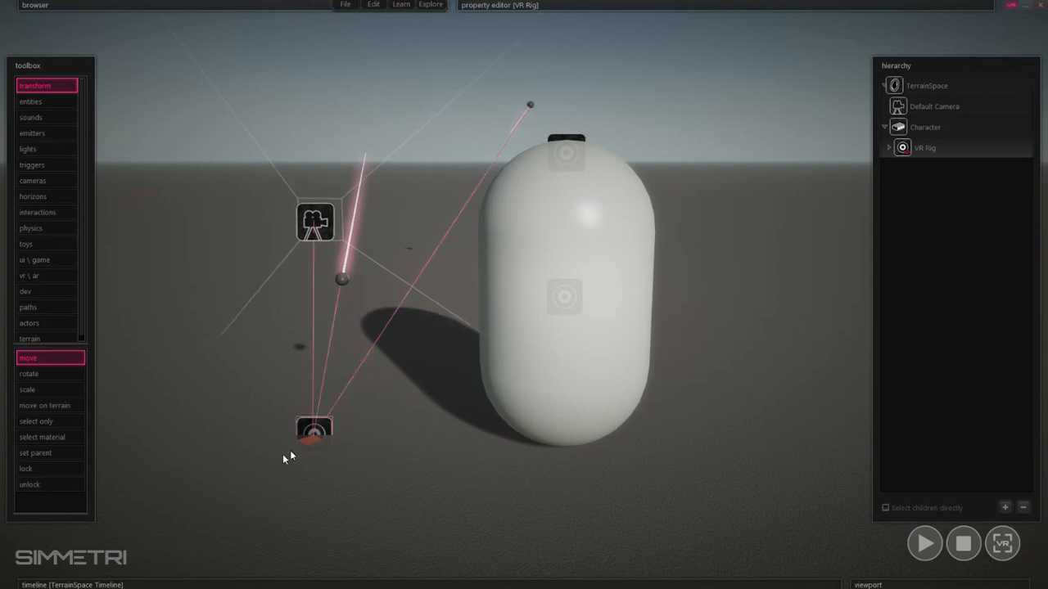
double_click(921, 152)
click(559, 58)
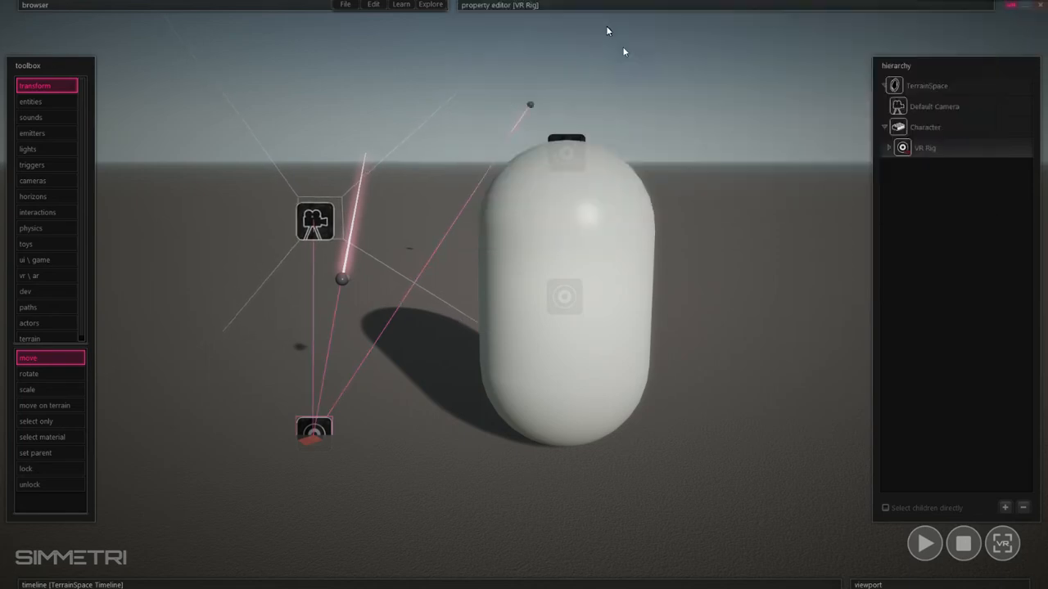
mouse_move(514, 51)
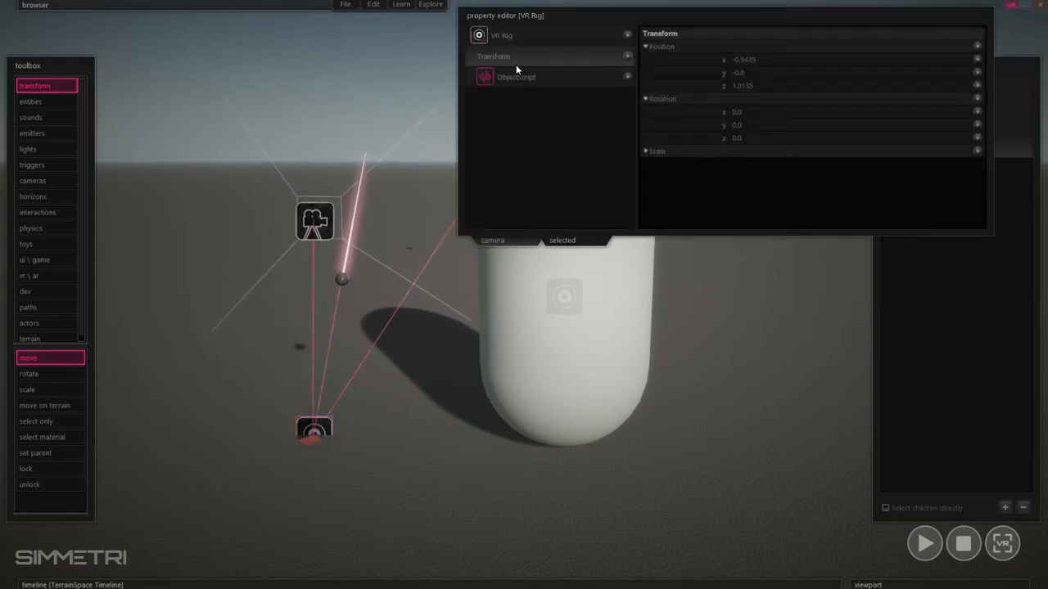
click(783, 89)
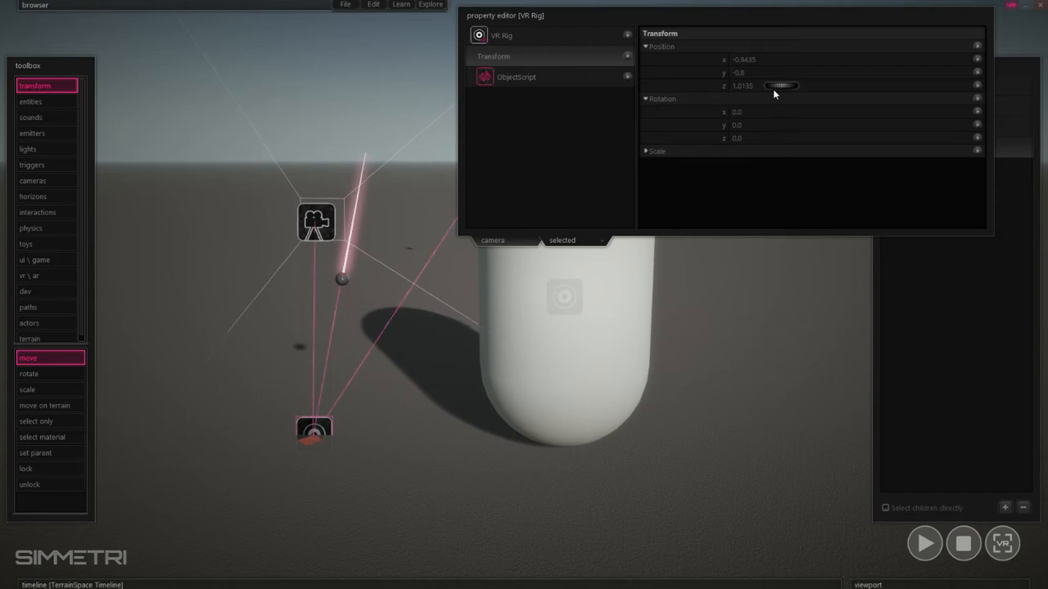
double_click(783, 87)
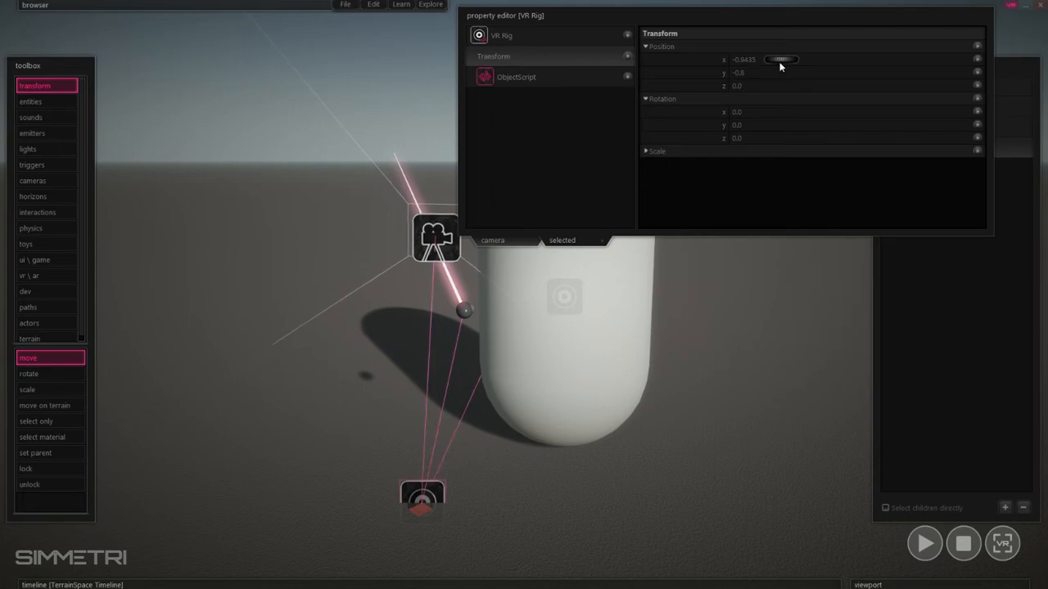
double_click(777, 59)
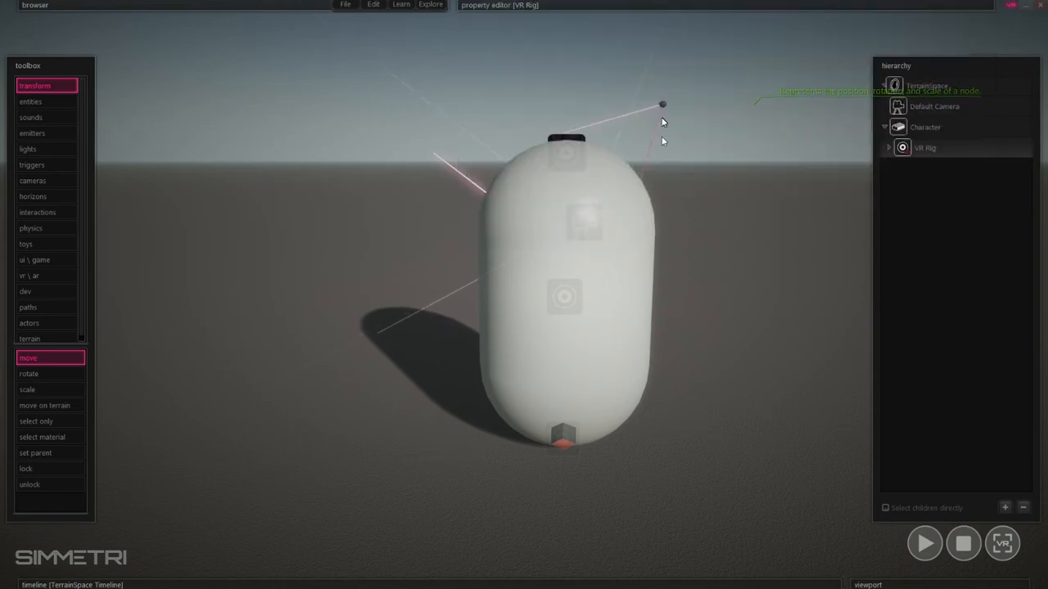
- Examine the Character and VR Rig selections and the VR Rig's transform values
click(620, 326)
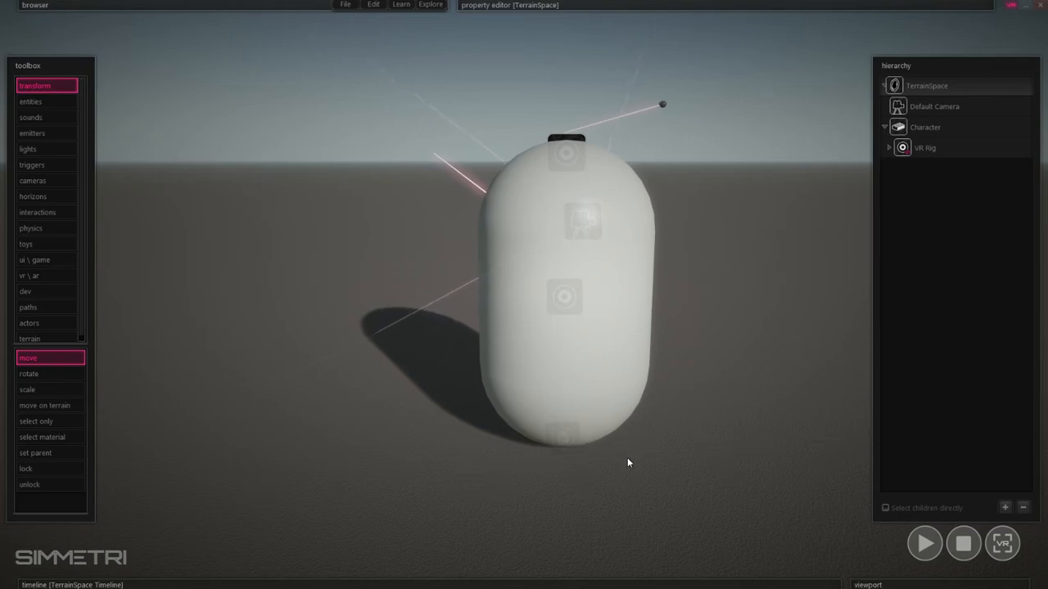
click(925, 147)
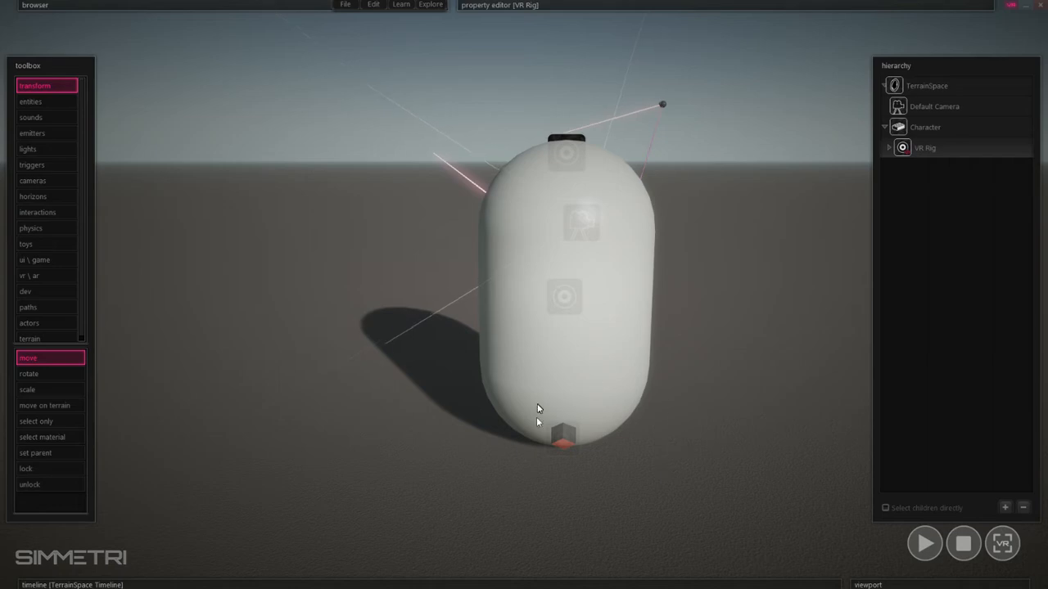
click(581, 465)
click(569, 449)
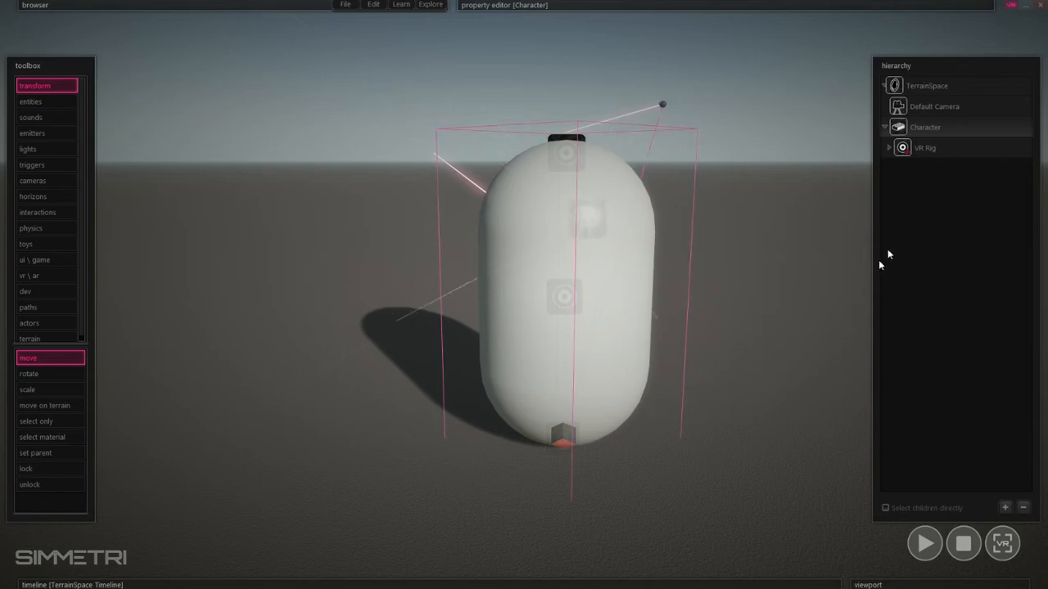
click(920, 150)
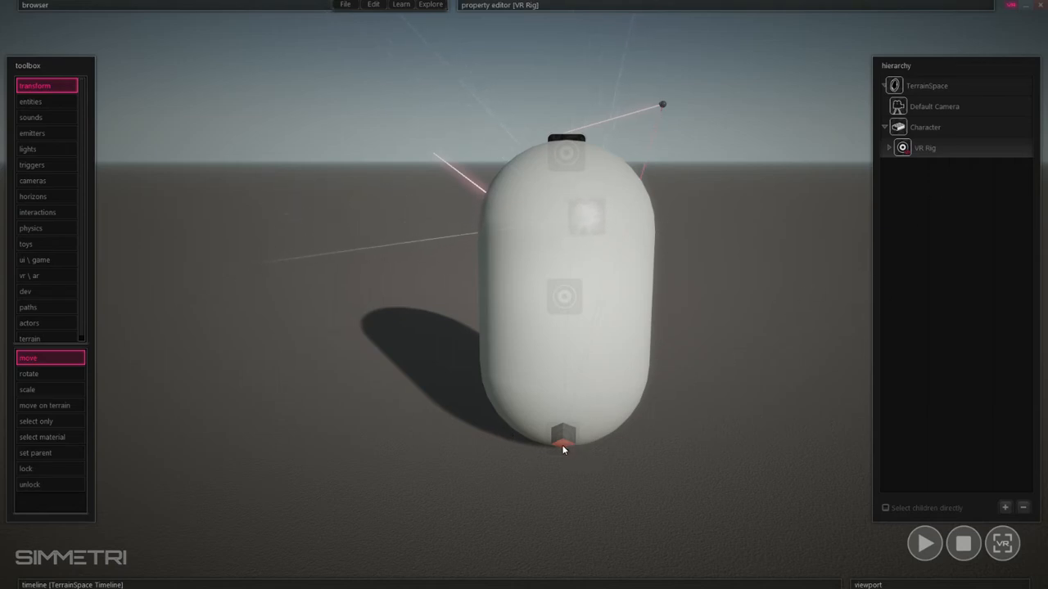
click(918, 129)
click(917, 153)
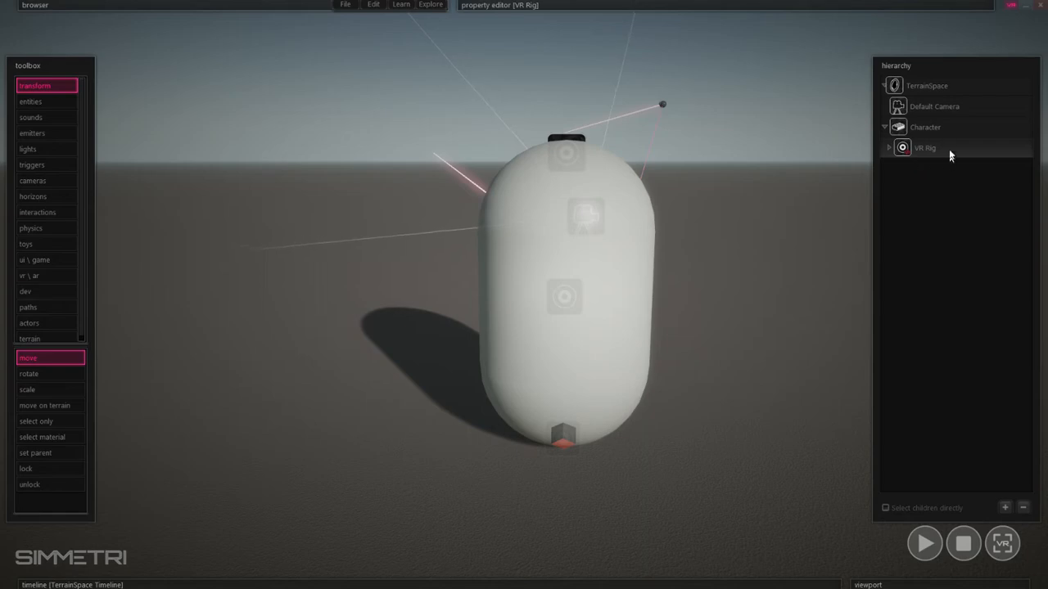
mouse_move(622, 33)
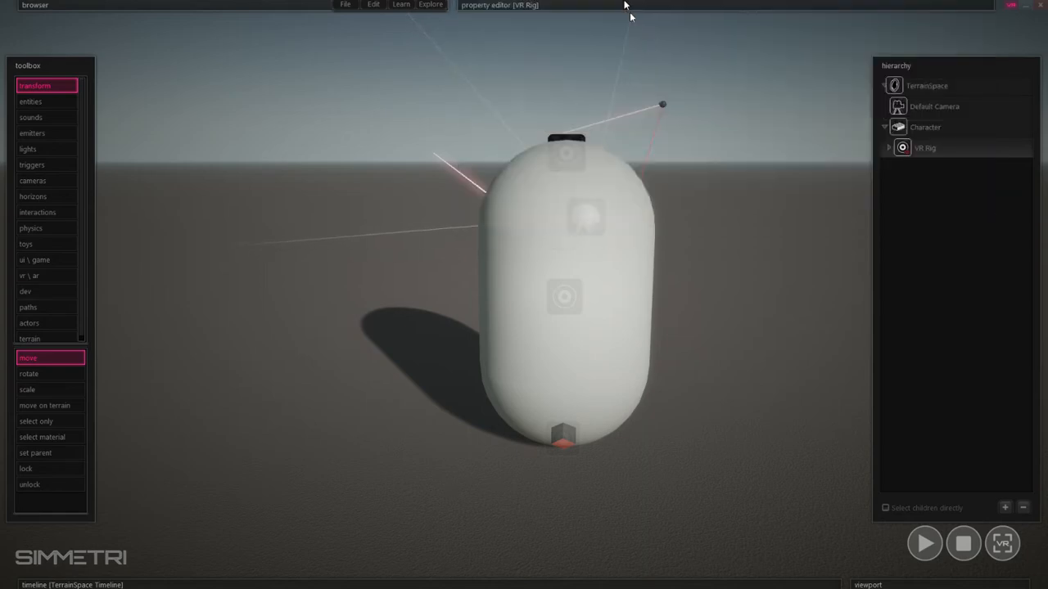
mouse_move(740, 96)
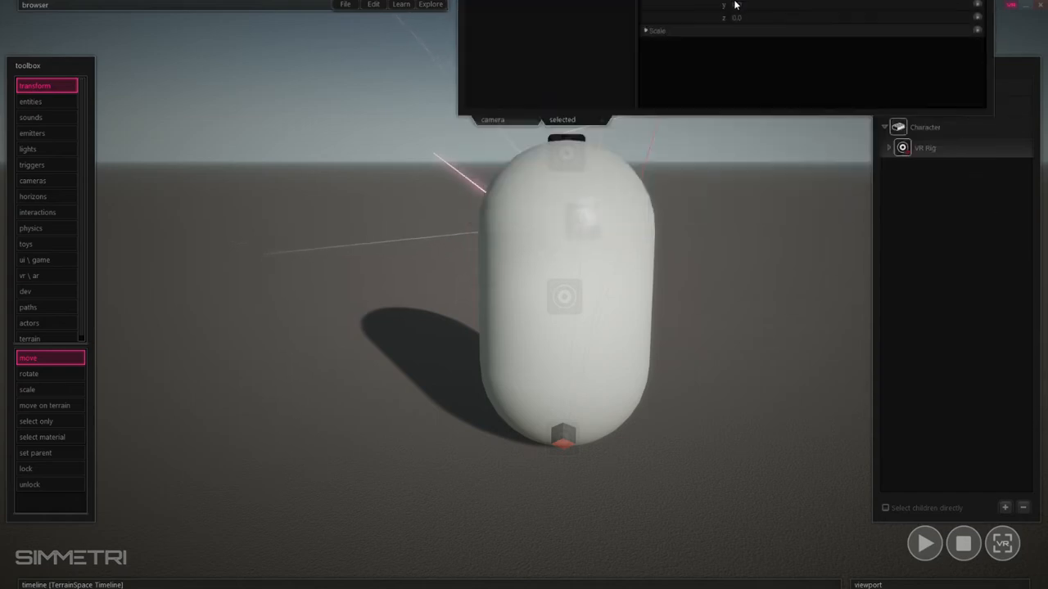
click(664, 260)
click(640, 285)
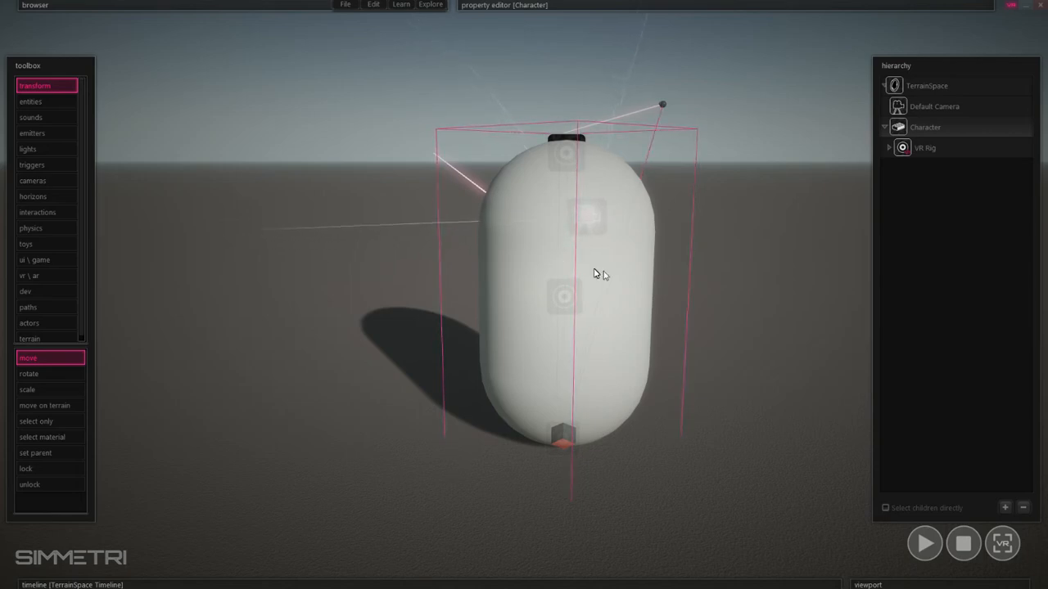
- Enter the Character's contents and delete its RoundedCylinderEntity body mesh, then return to the scene
double_click(898, 131)
double_click(923, 92)
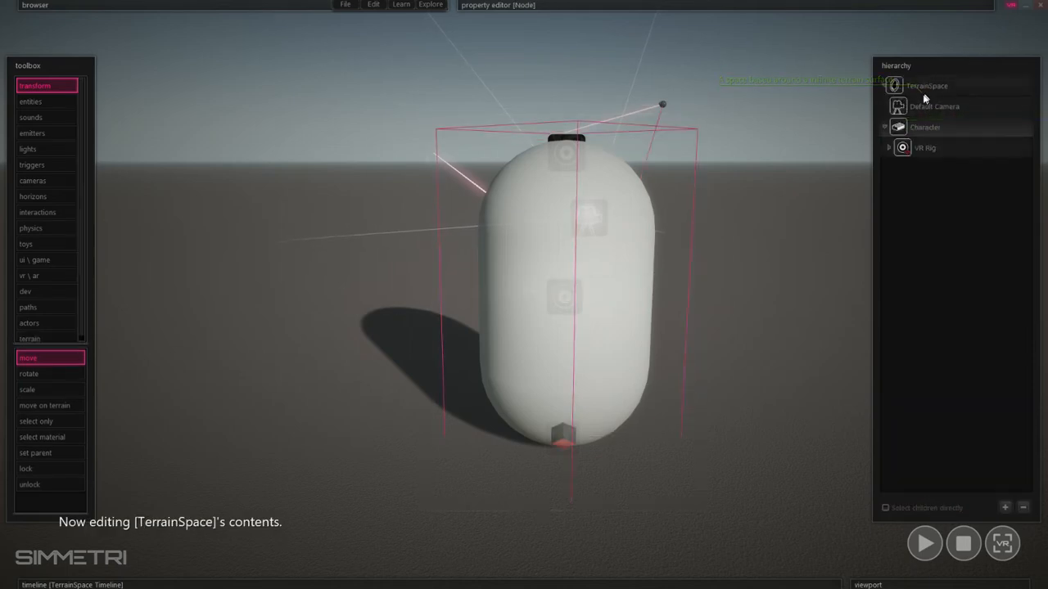
double_click(898, 131)
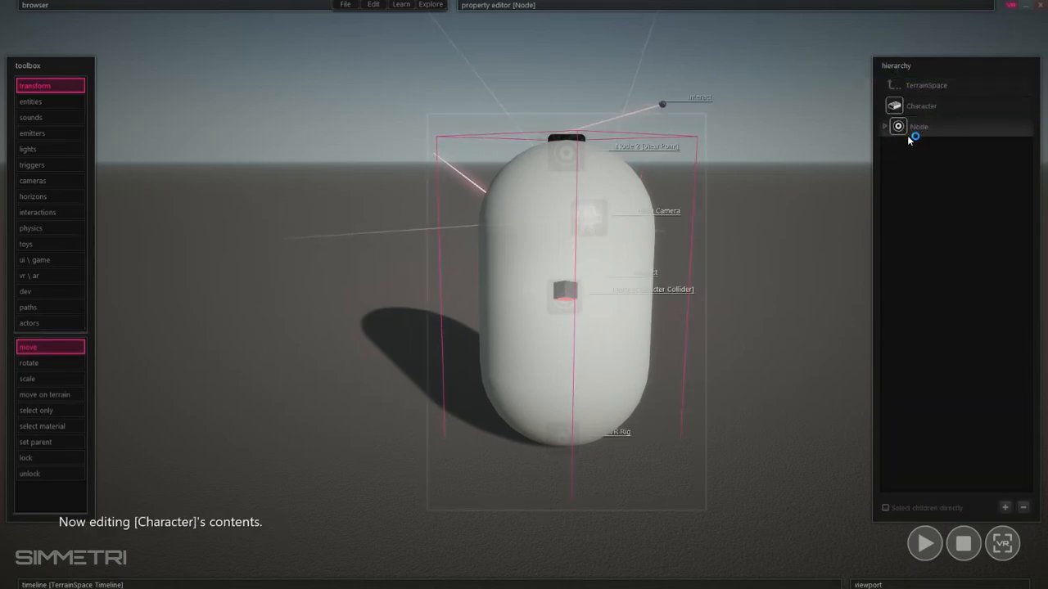
click(886, 128)
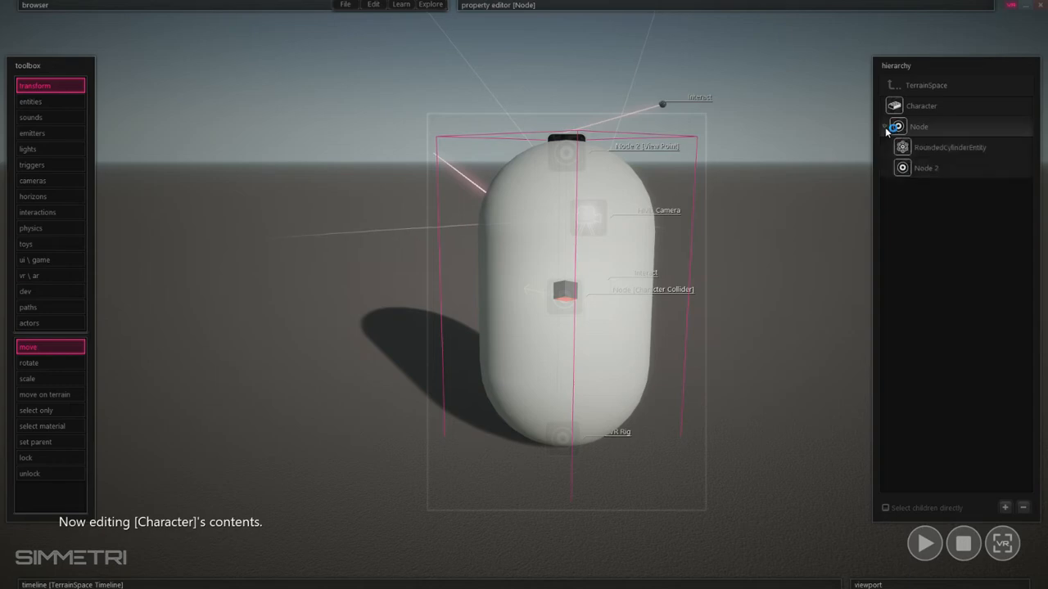
click(942, 149)
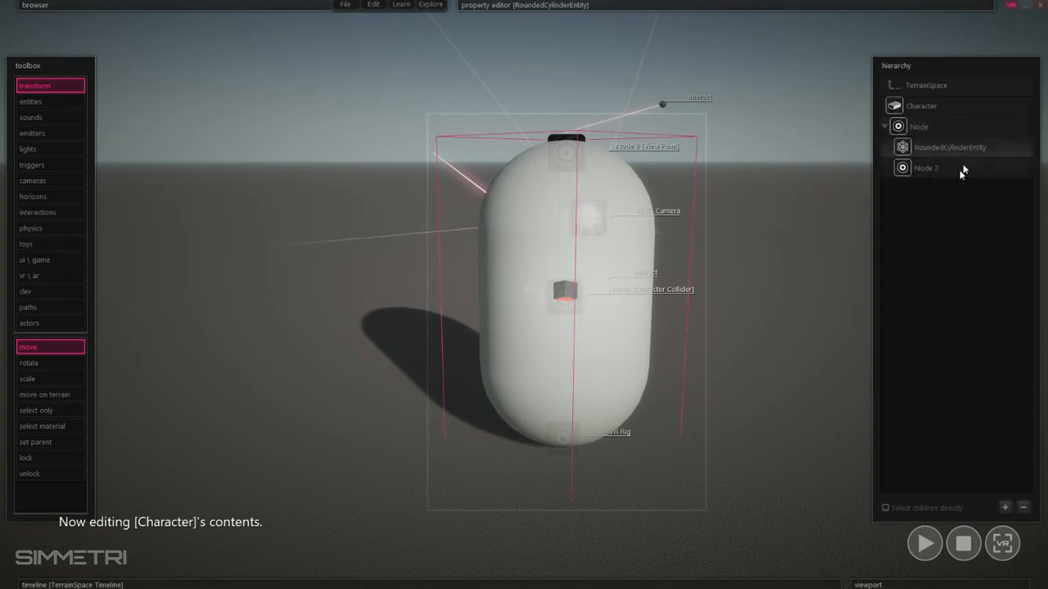
click(1023, 509)
double_click(834, 338)
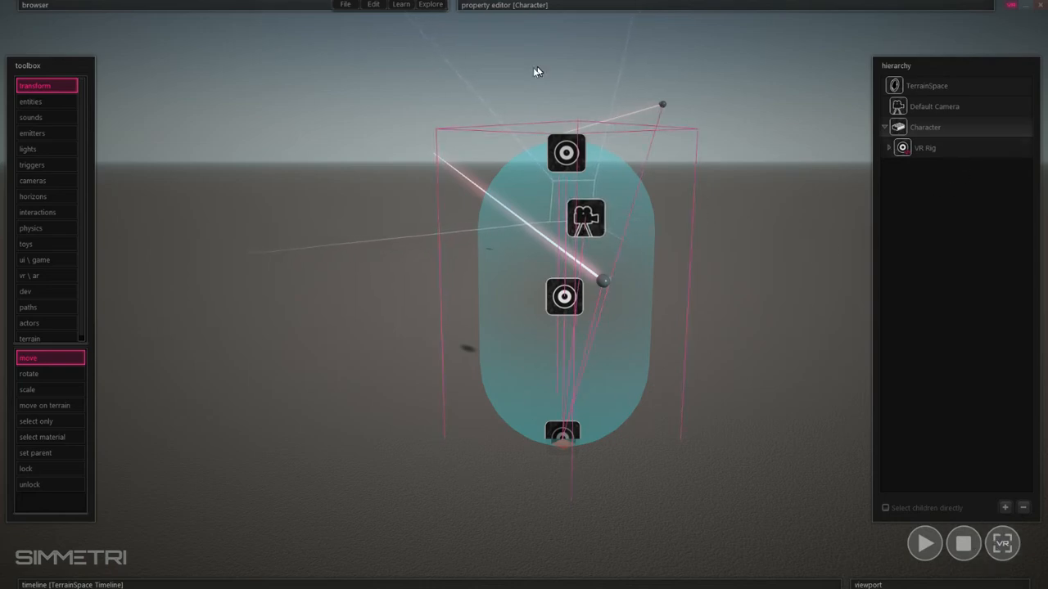
- Set the CharacterActor's Acceleration to 3.2995, Deacceleration to 263.188 and Top Speed to 1.0281
click(884, 131)
click(573, 5)
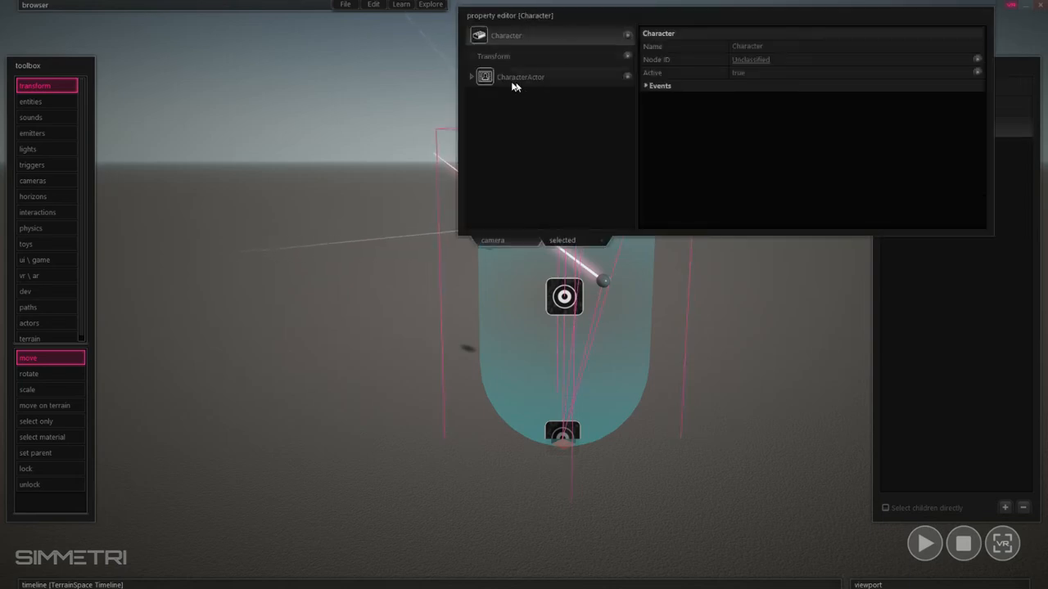
click(524, 93)
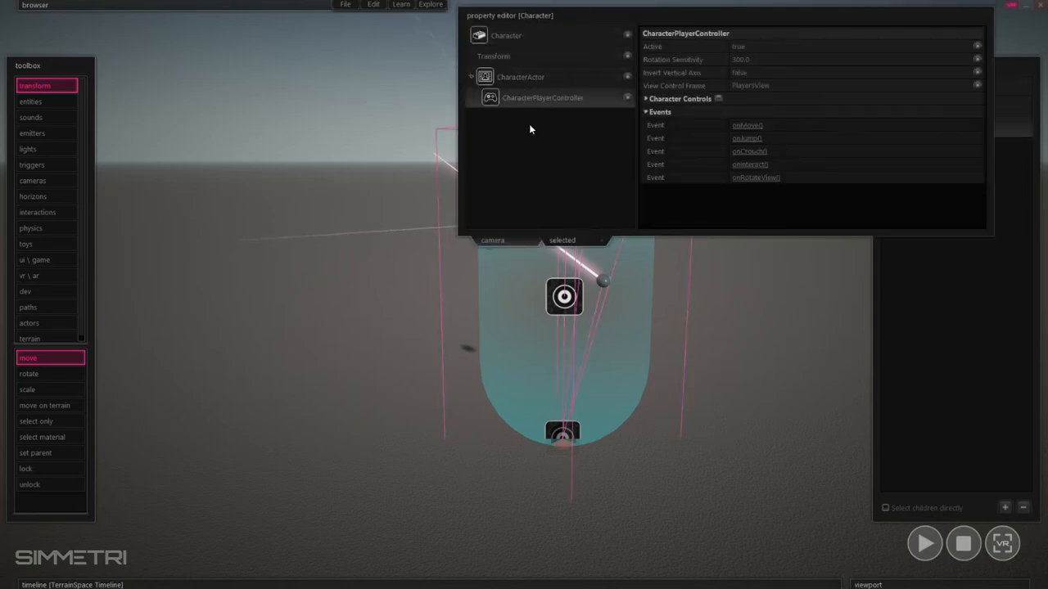
click(516, 77)
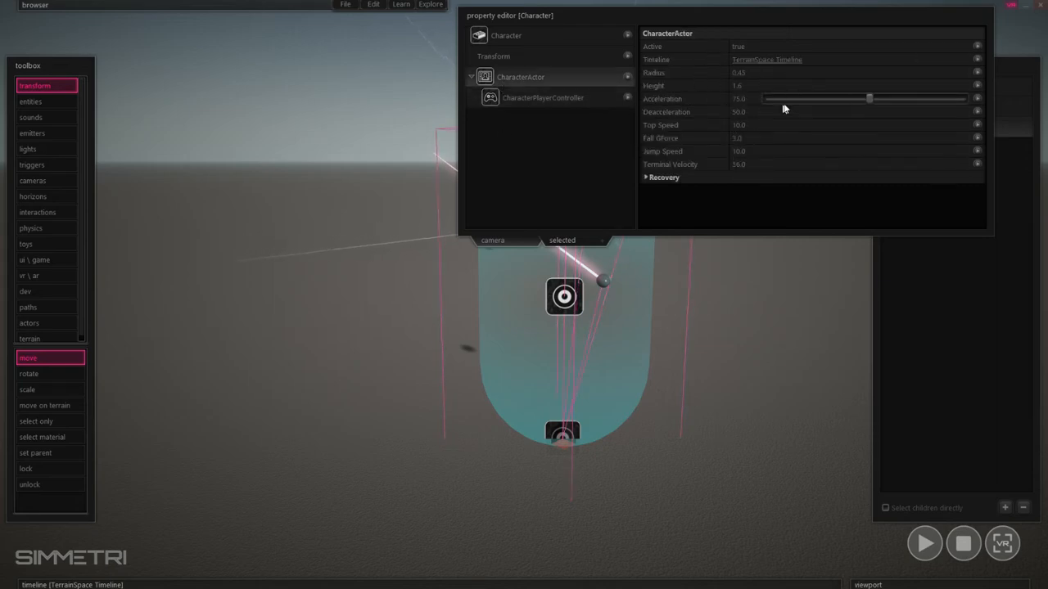
drag(870, 100, 815, 99)
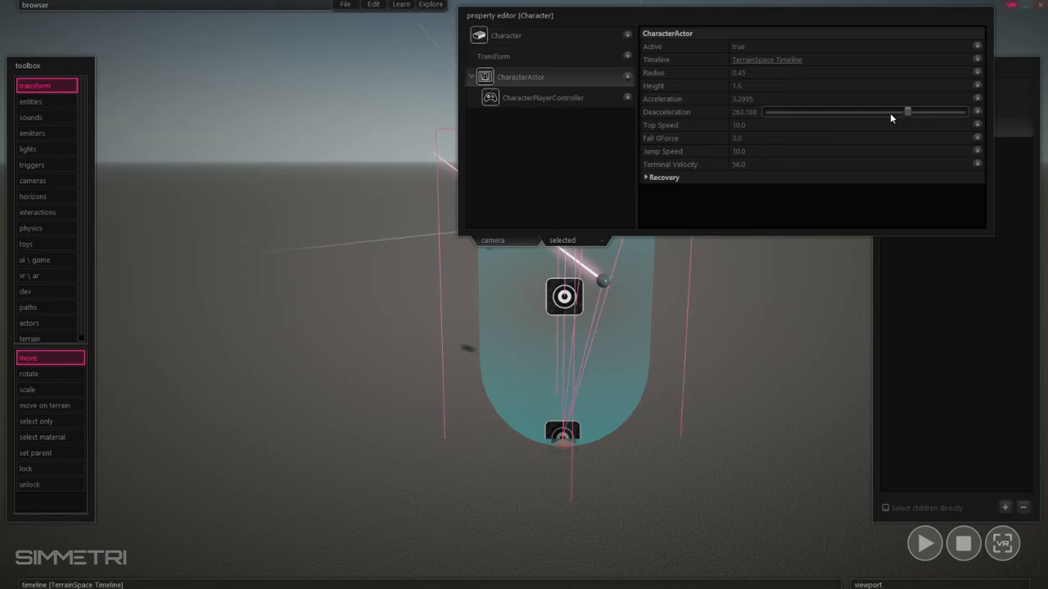
drag(830, 127, 816, 126)
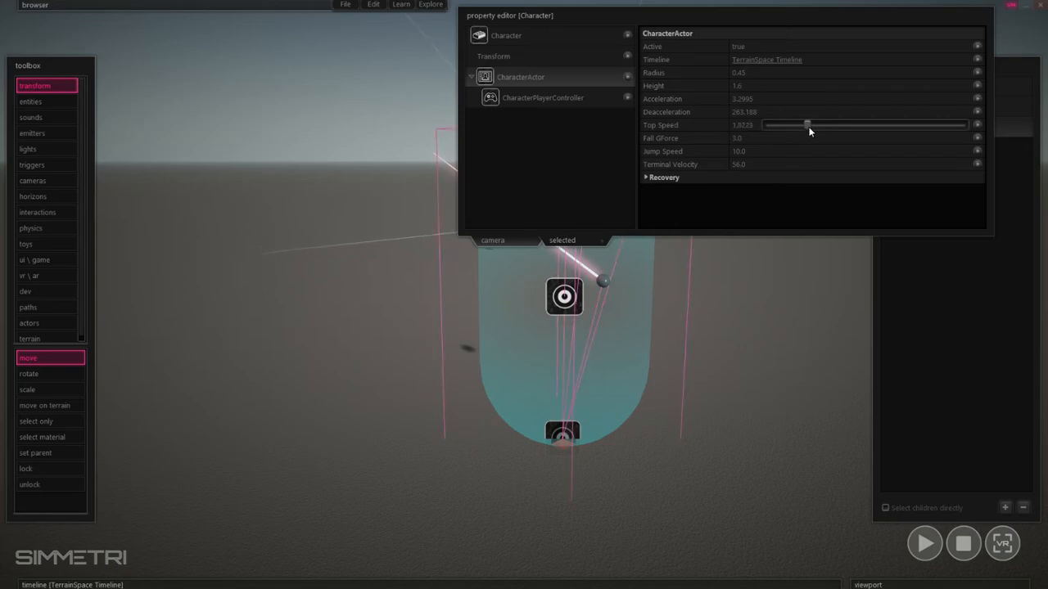
drag(808, 126, 808, 127)
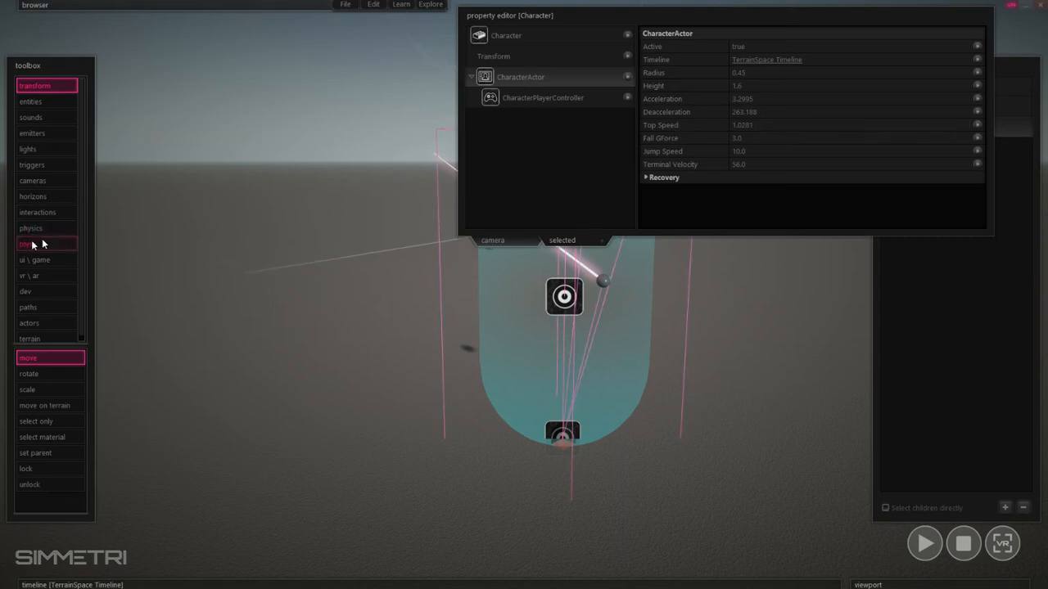
- Collapse the toolbox and property editor and switch the display to the HMD Camera ViewPort
click(5, 267)
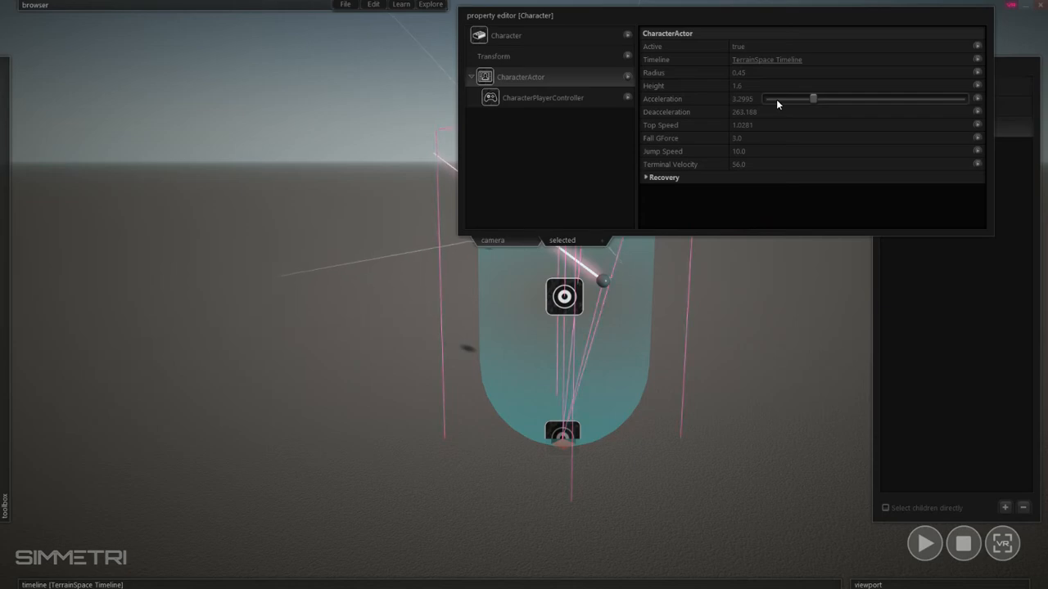
click(794, 271)
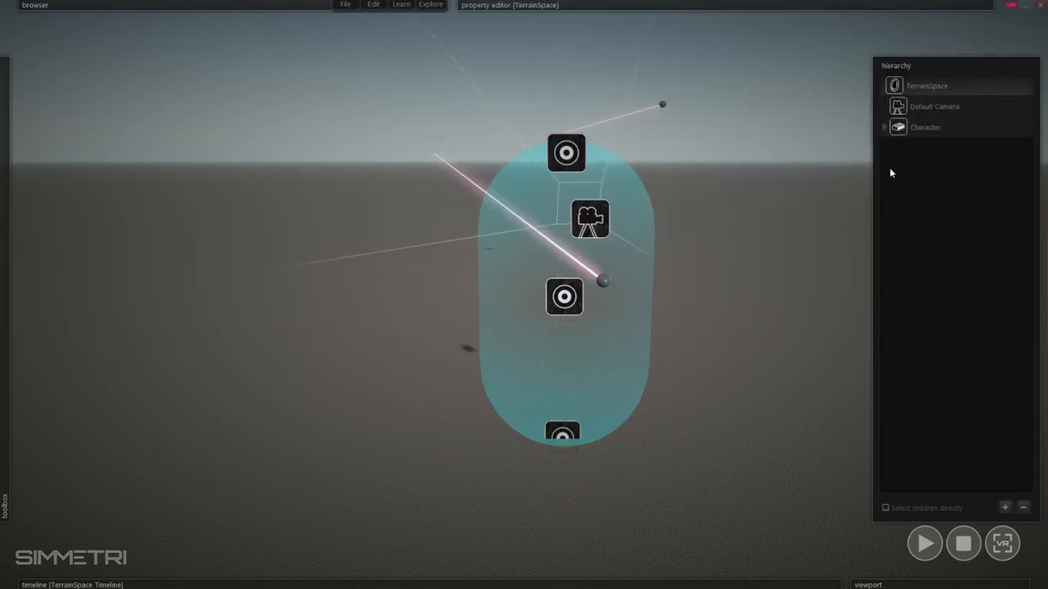
click(884, 127)
click(884, 127)
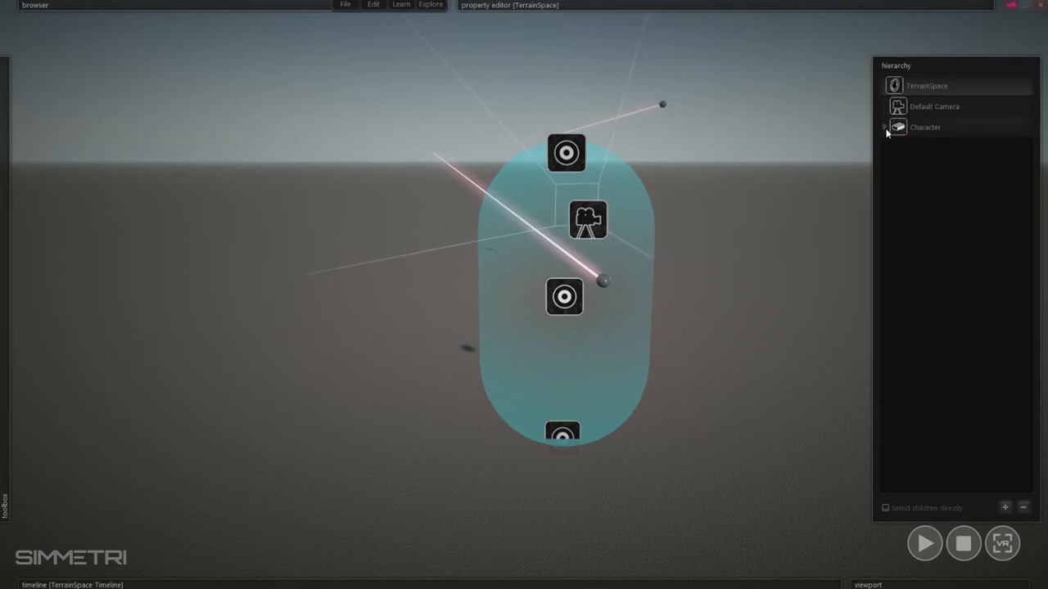
mouse_move(909, 584)
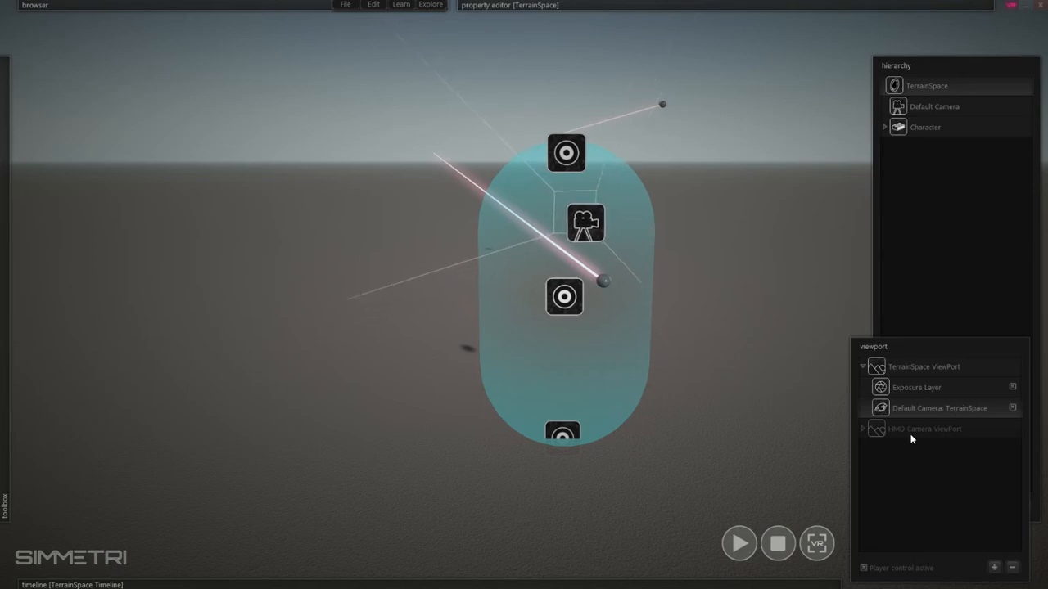
click(862, 438)
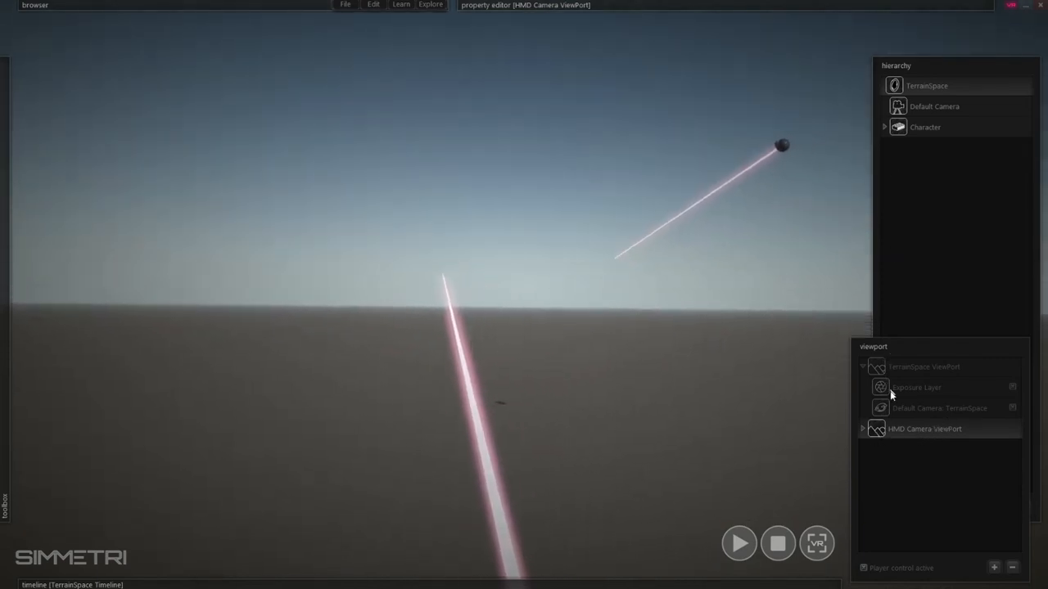
- Set the Character as the player node of the HMD Camera ViewPort
right_click(897, 134)
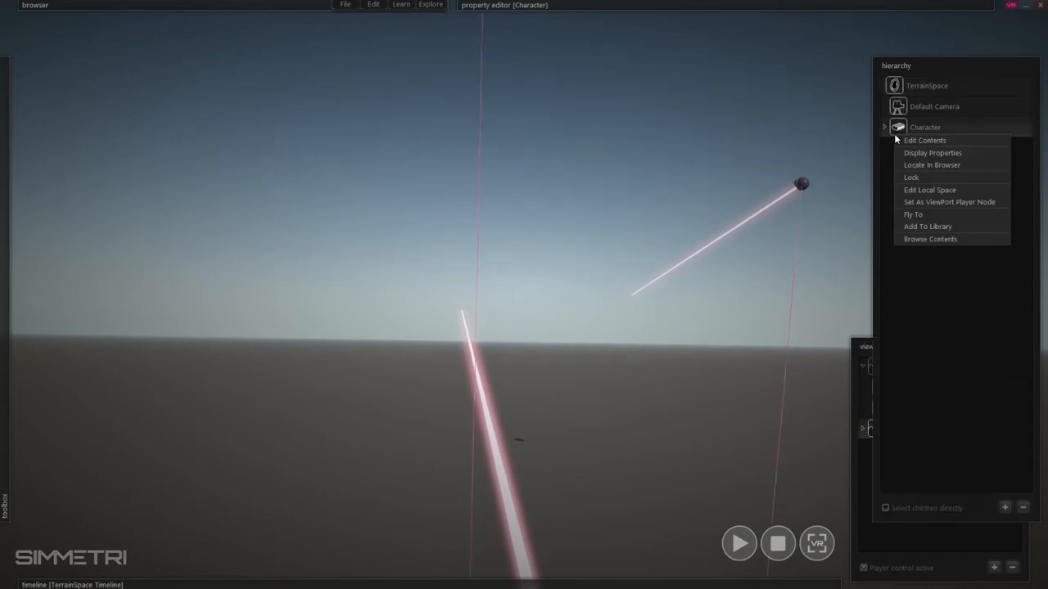
click(972, 203)
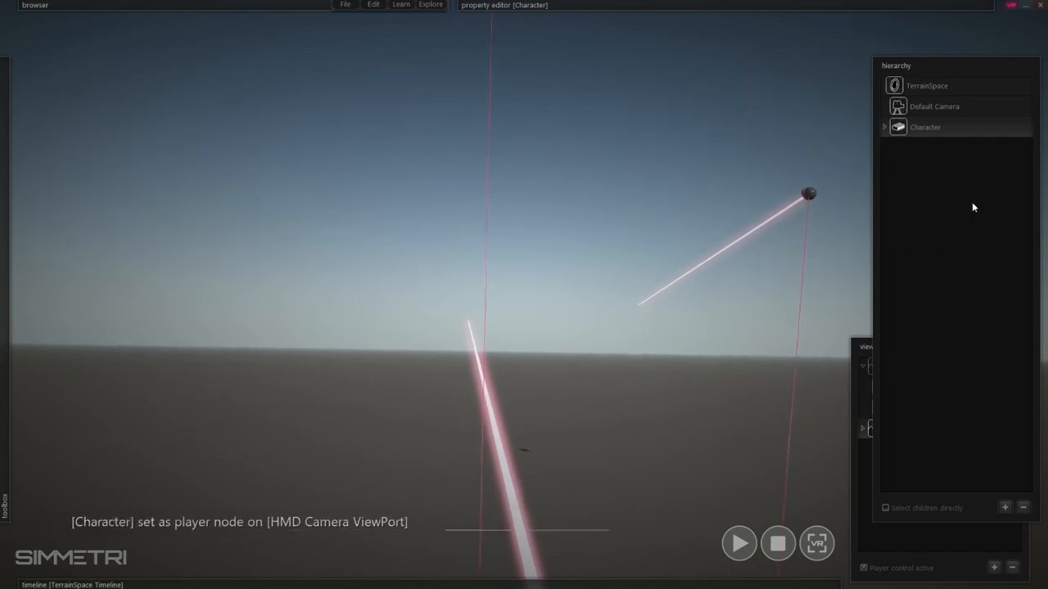
mouse_move(987, 474)
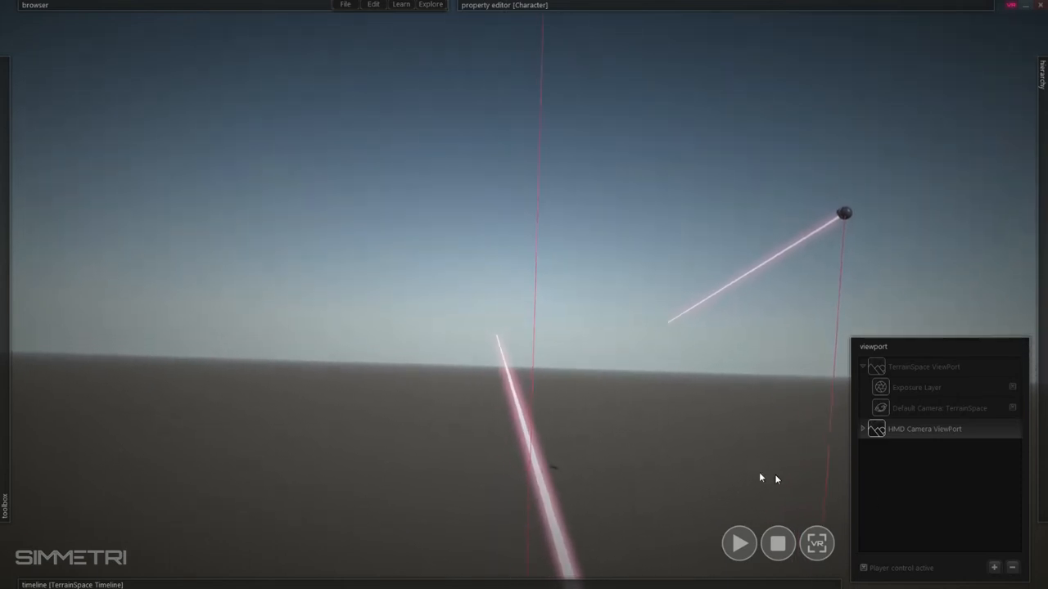
click(933, 489)
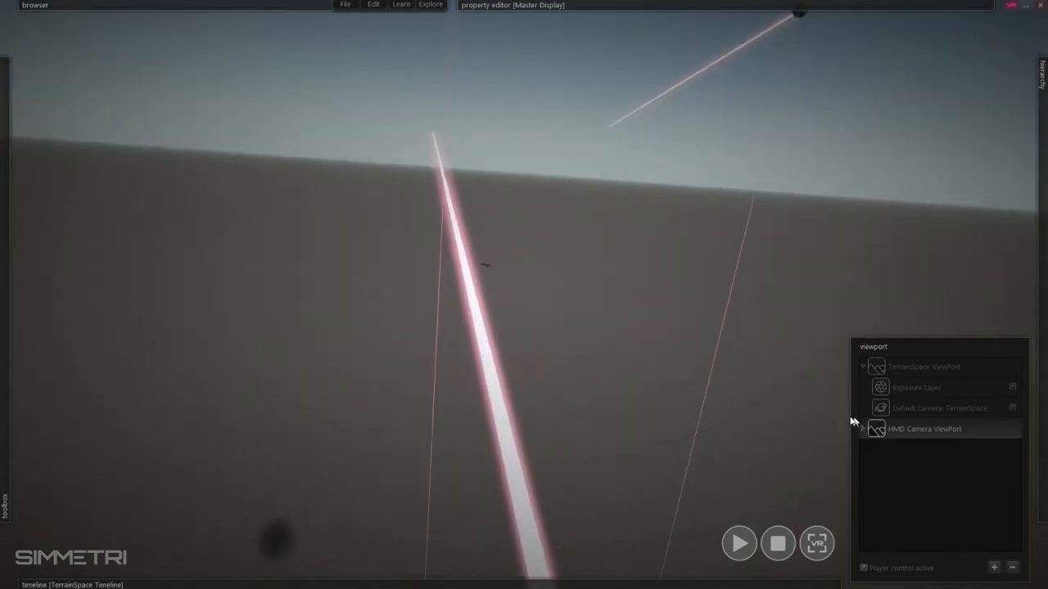
mouse_move(1042, 246)
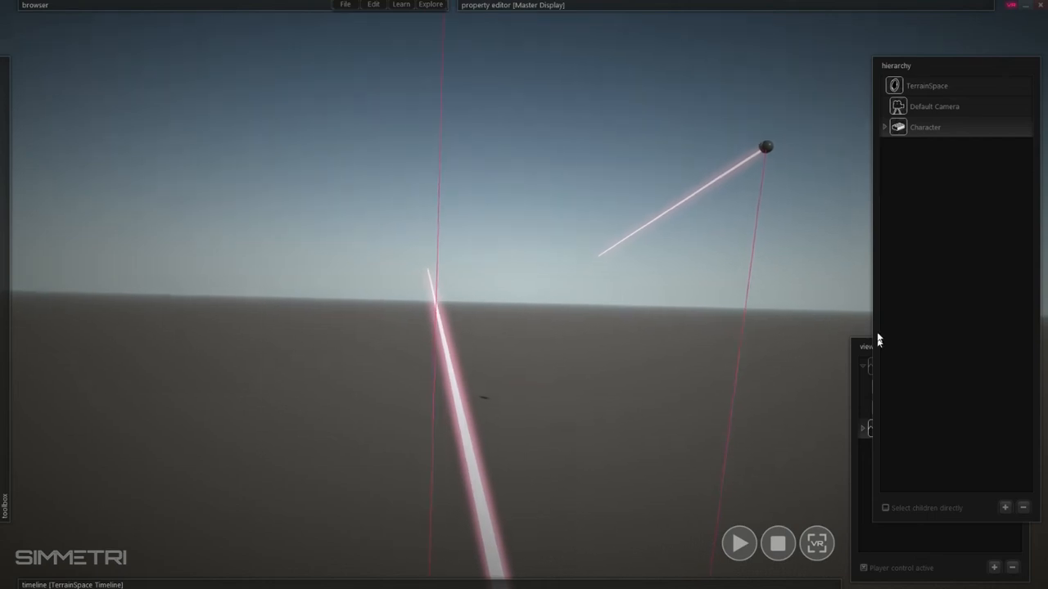
right_click(900, 129)
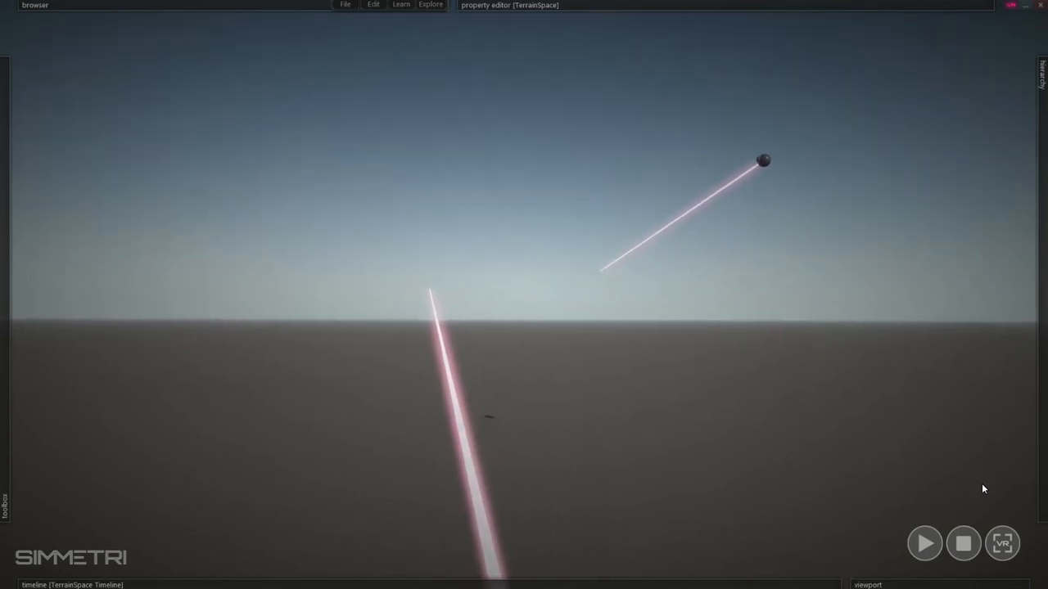
mouse_move(940, 584)
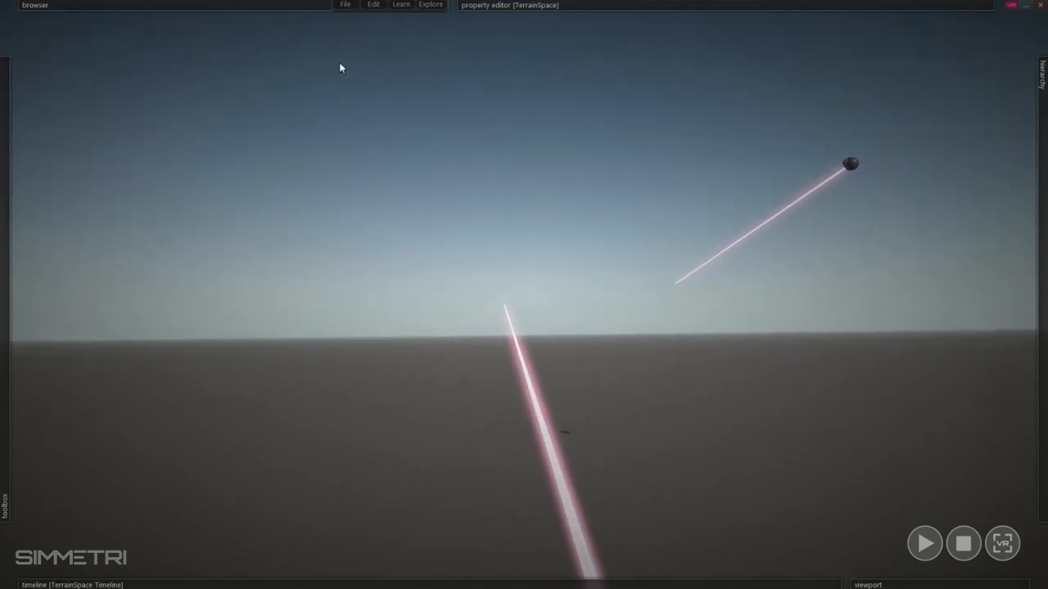
- Open the input preferences and bind the Character Controls Move action to the VR Controller Left Thumbstick
click(373, 5)
click(405, 176)
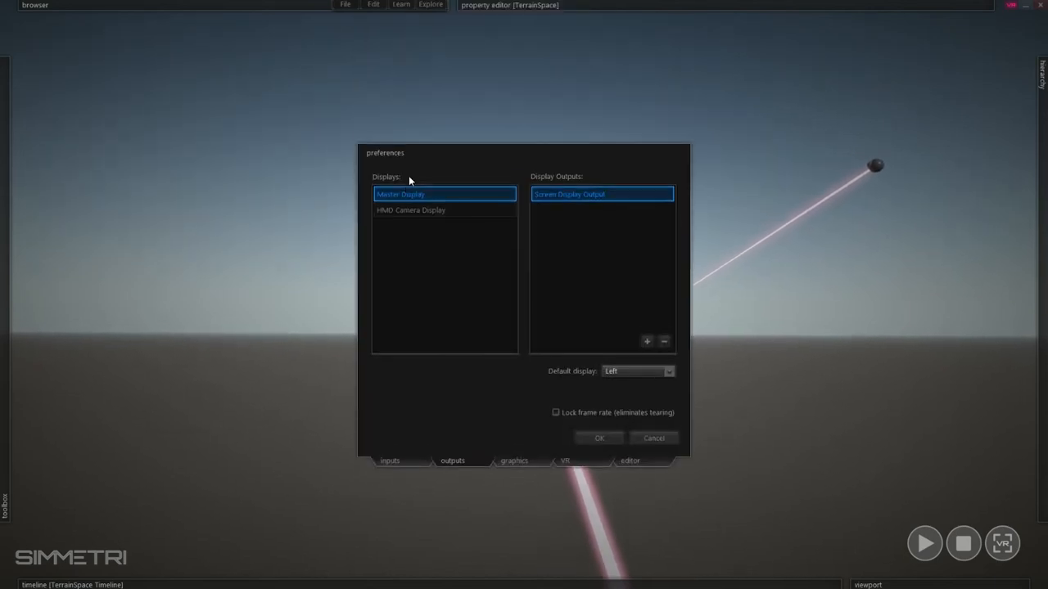
click(388, 461)
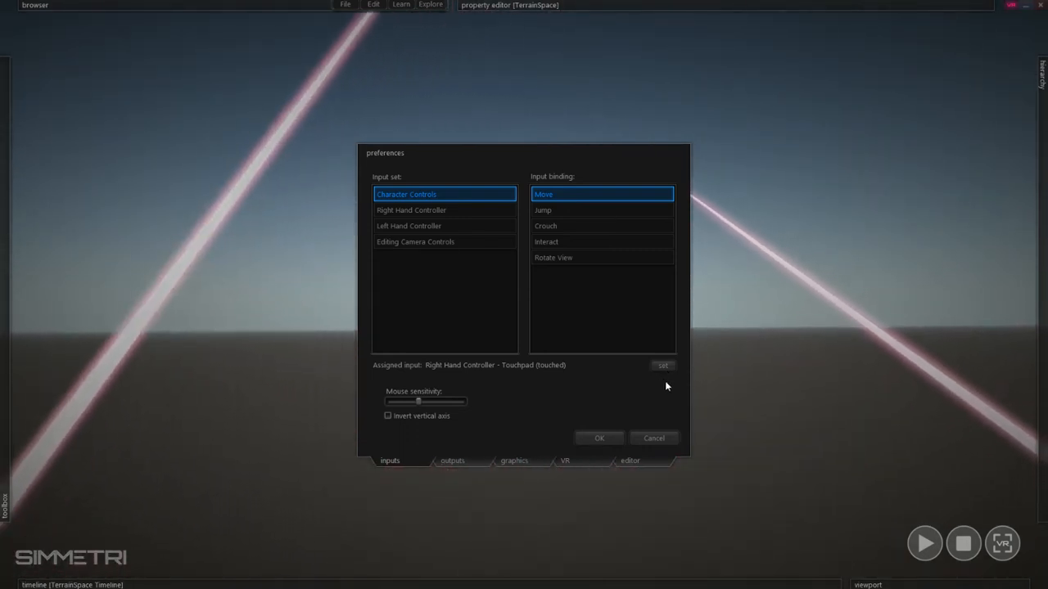
click(664, 367)
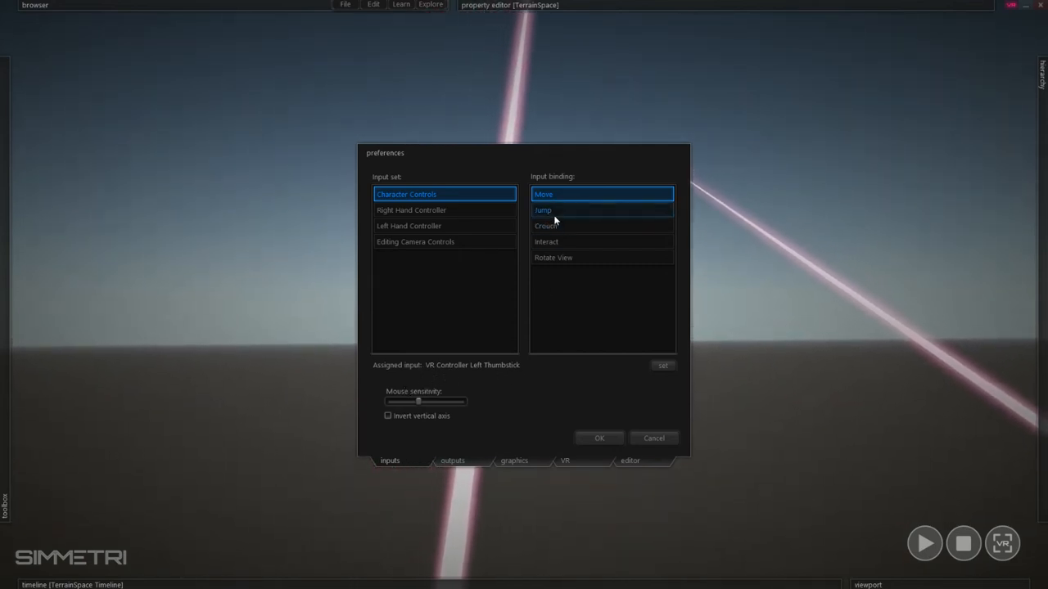
- Bind the Jump action to the VR Controller Left Index Trigger, review the Right Hand Controller set, and confirm
mouse_move(553, 214)
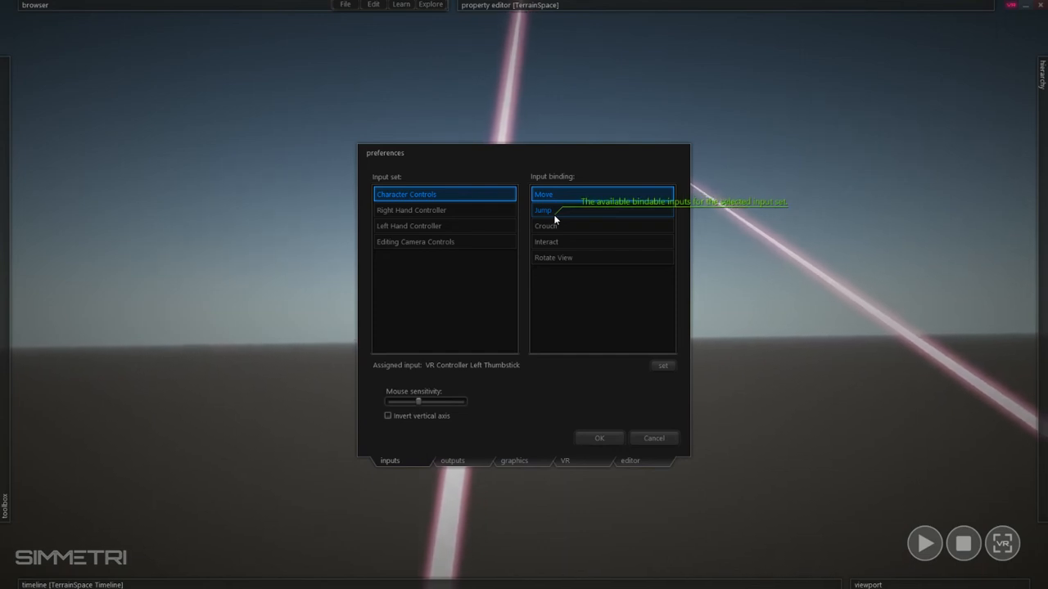
click(554, 211)
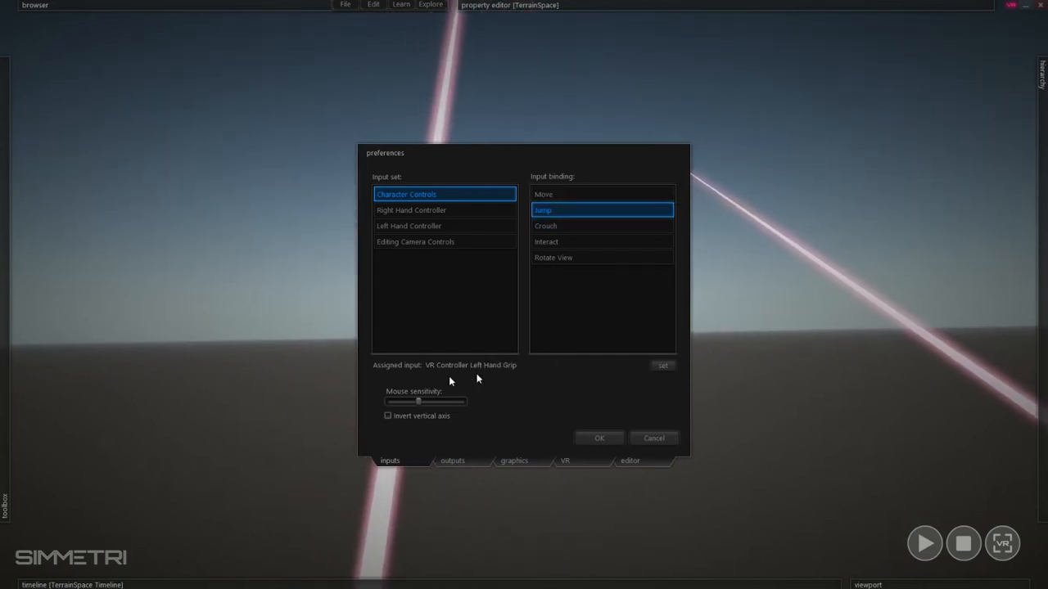
click(666, 366)
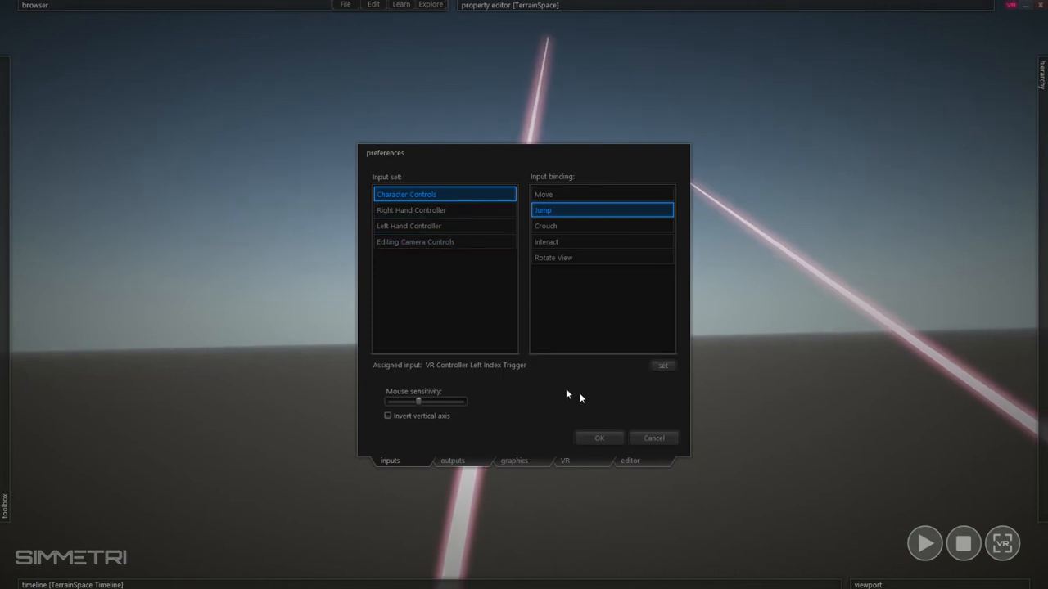
click(443, 216)
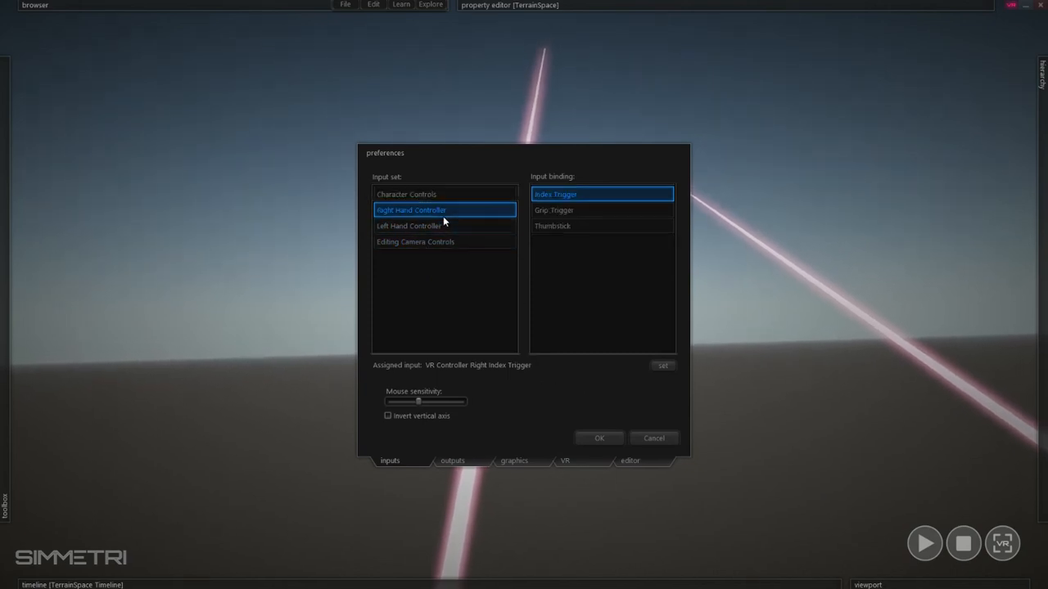
click(603, 438)
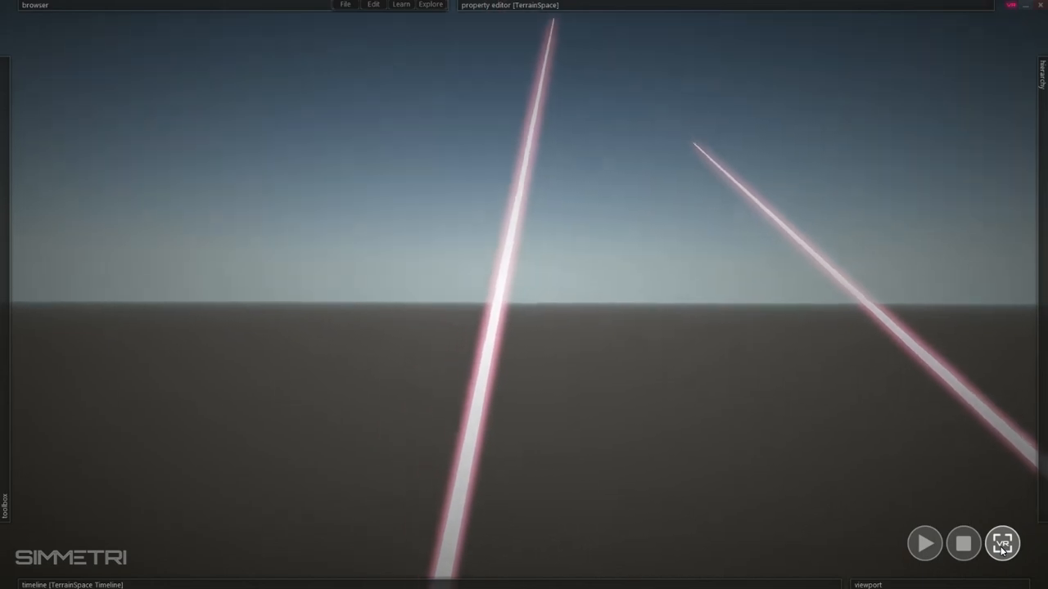
- Enter VR mode and draw a box entity on the ground in front of the character
click(1001, 544)
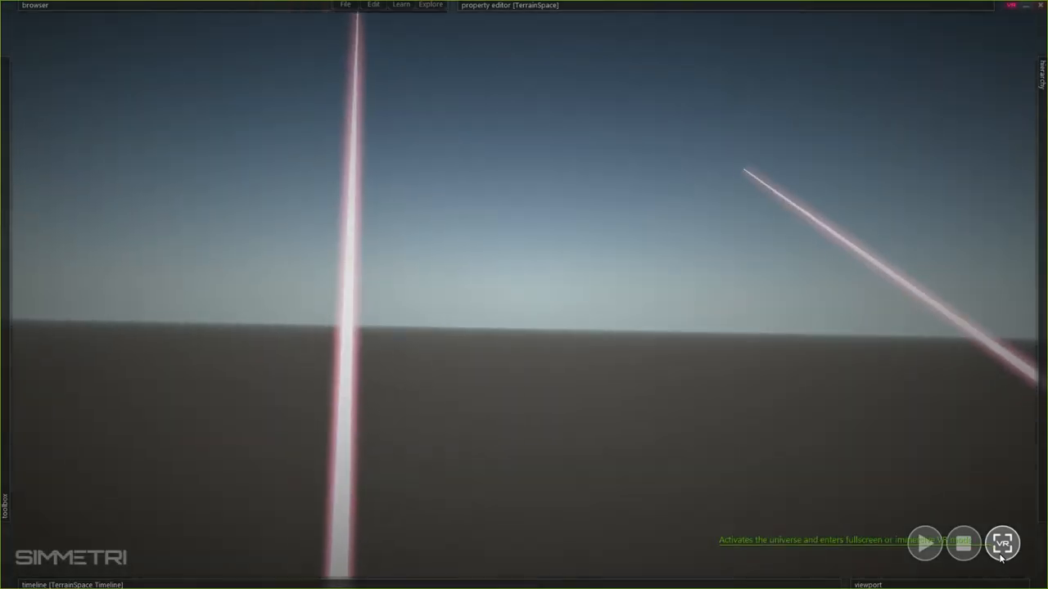
click(44, 105)
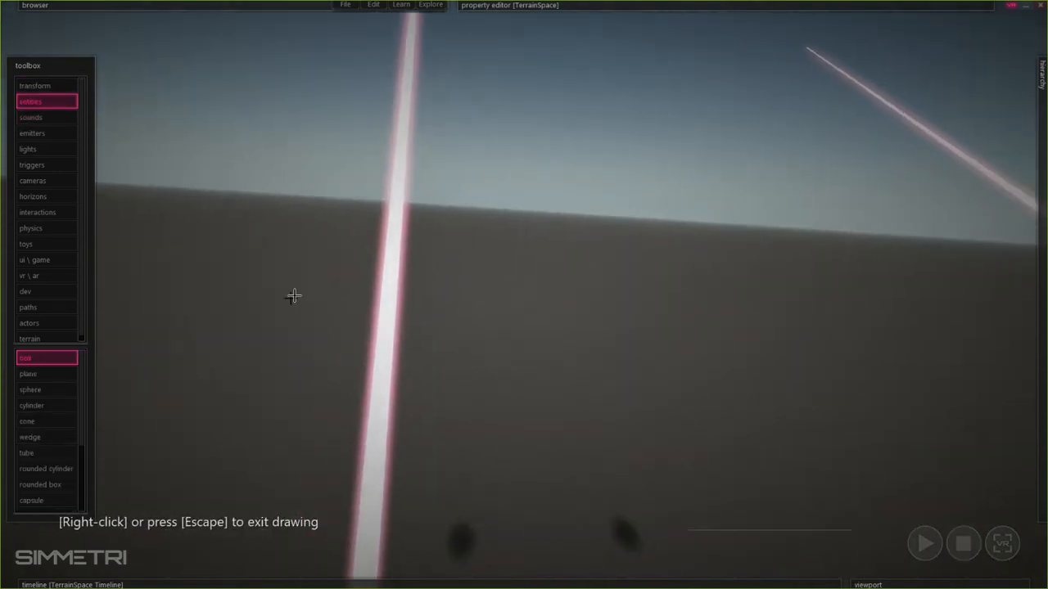
mouse_move(326, 303)
mouse_down()
mouse_move(192, 426)
mouse_move(168, 462)
mouse_up()
click(214, 270)
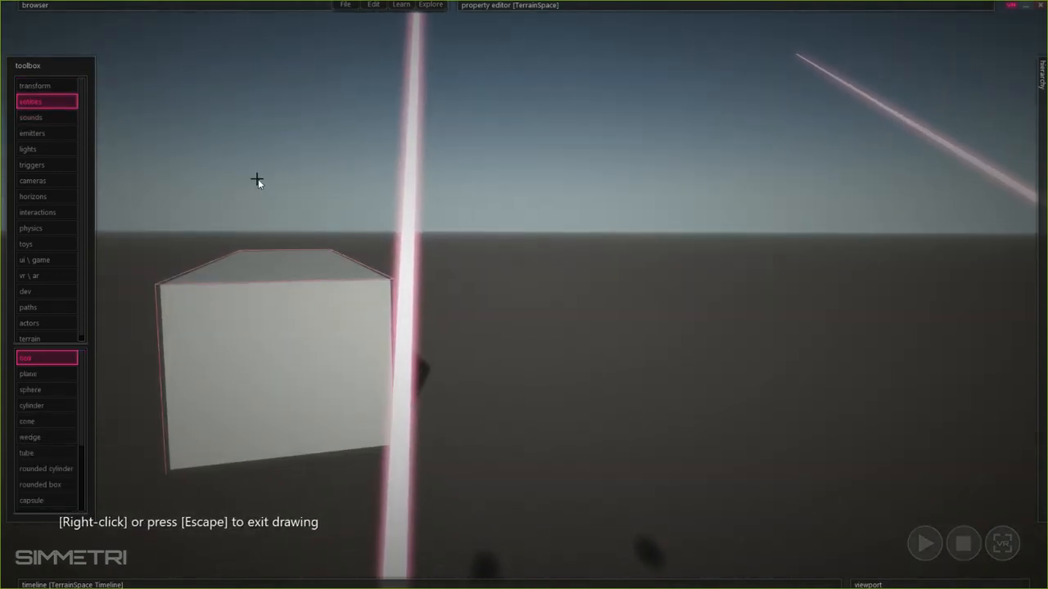
right_click(257, 180)
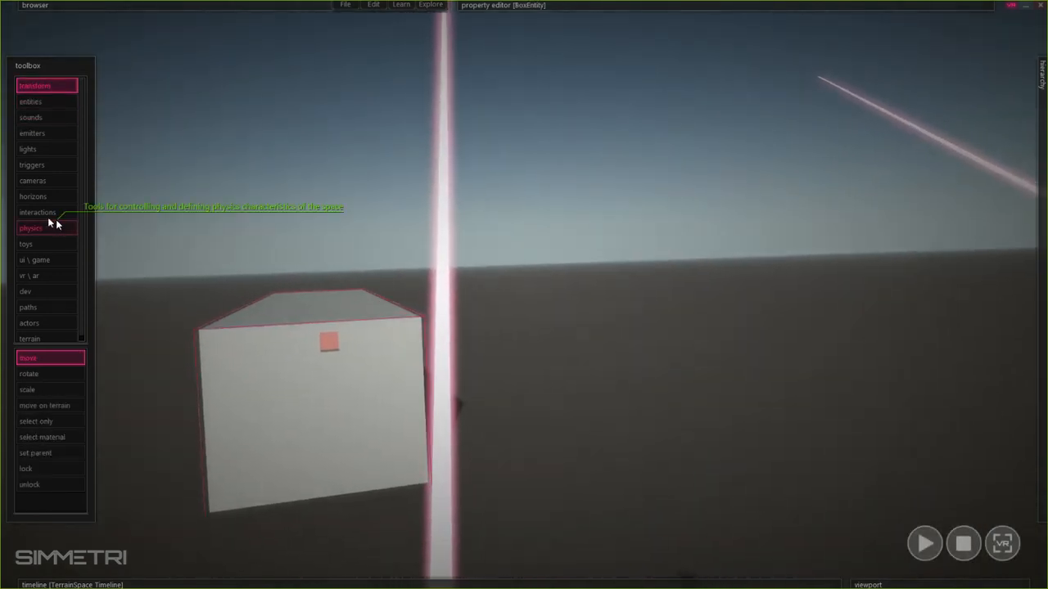
- Make the box entity grabbable by applying the Grabbable Fixed interaction to it
click(48, 214)
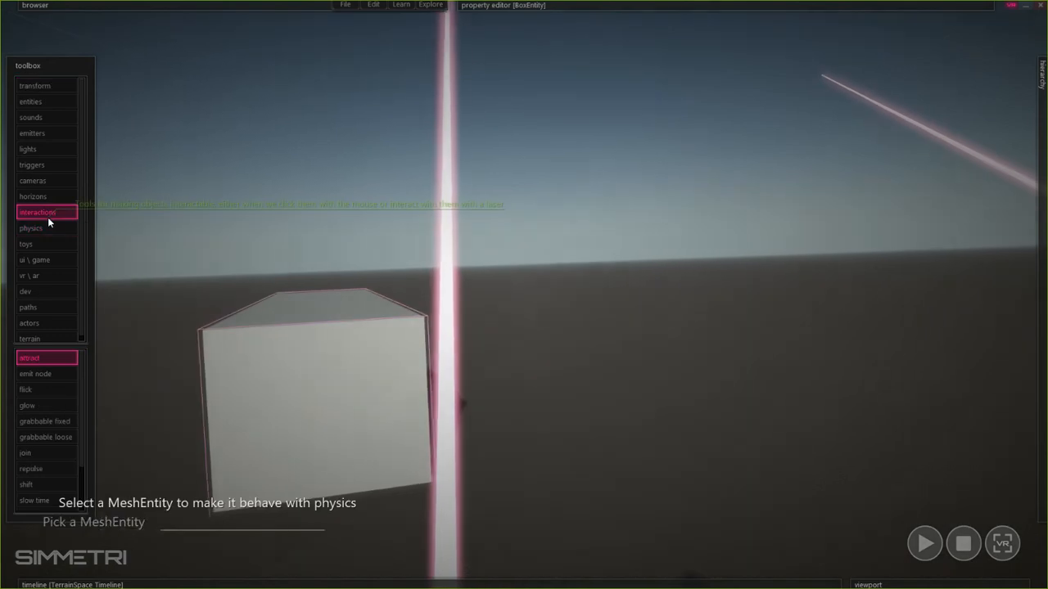
click(49, 423)
click(211, 398)
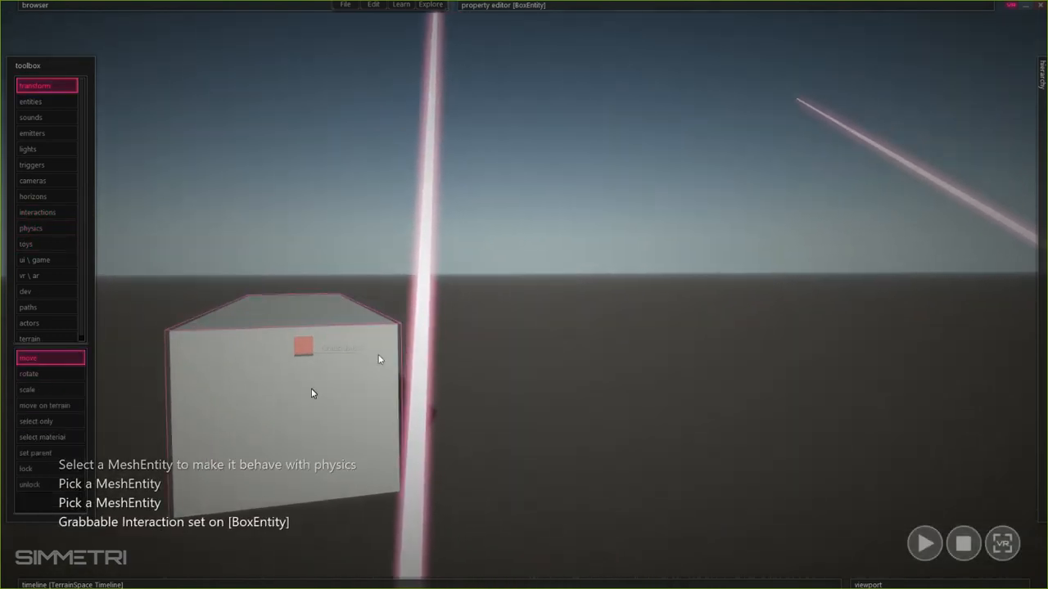
- Review the box's RigidBody properties and duplicate the box entity twice
click(594, 96)
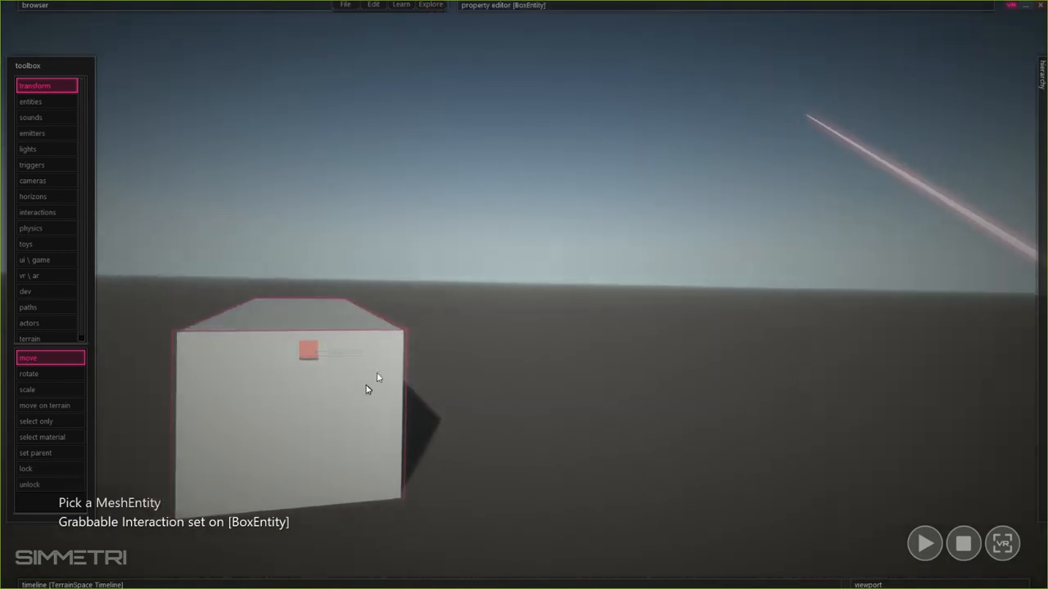
drag(404, 296, 315, 384)
key(ctrl+c)
drag(335, 347, 316, 241)
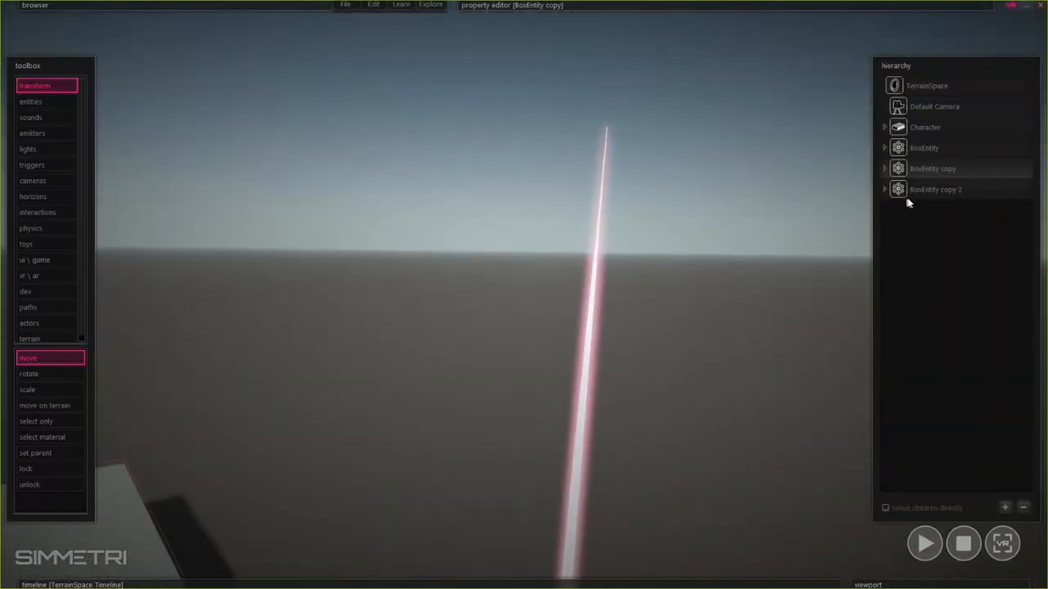
- Select the Character and test the scene in VR mode, then leave VR mode
click(899, 129)
mouse_move(562, 6)
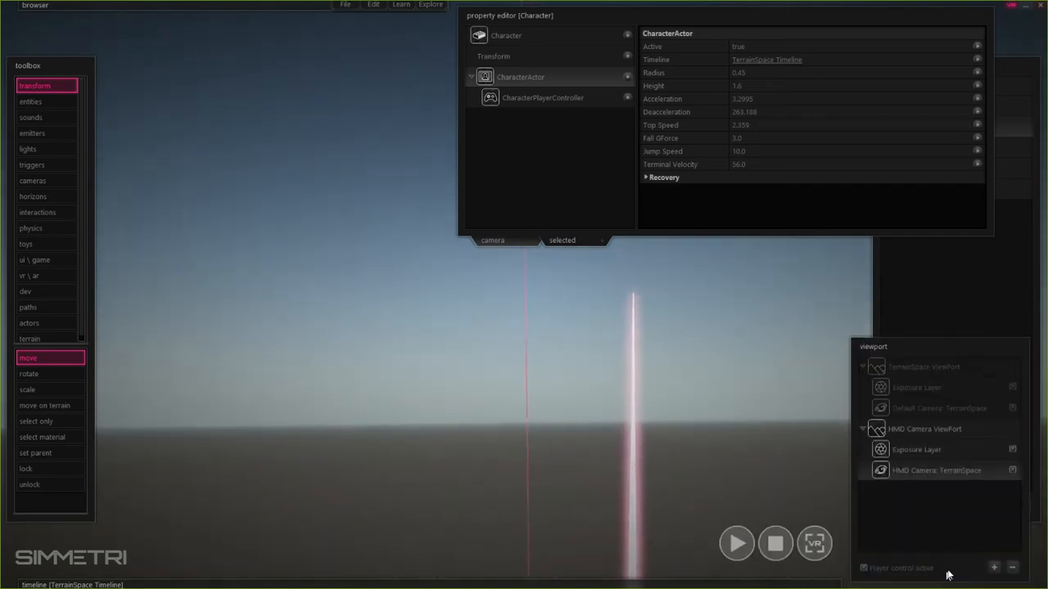
click(820, 547)
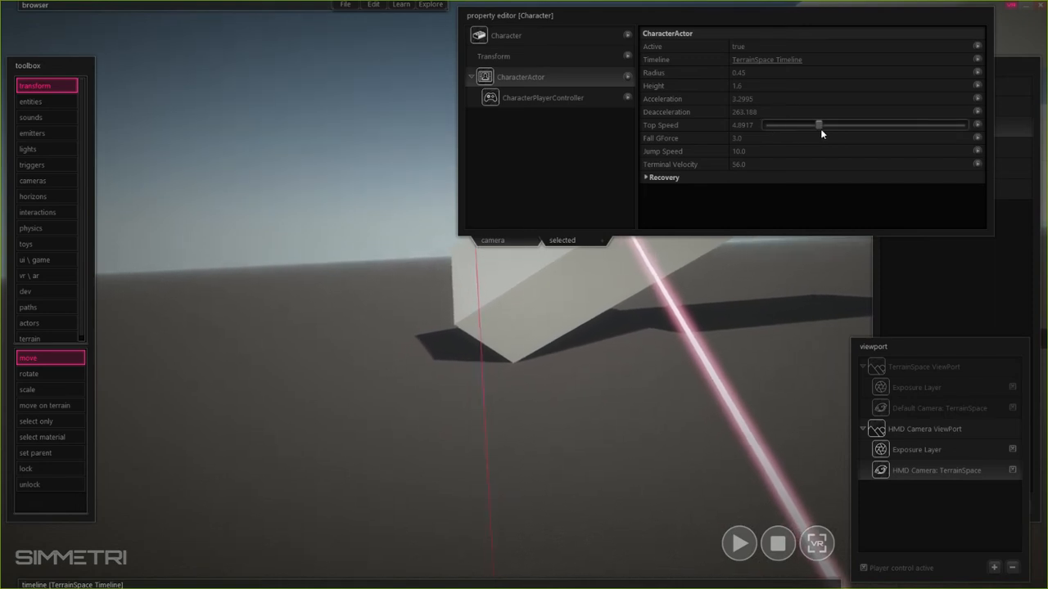
click(829, 541)
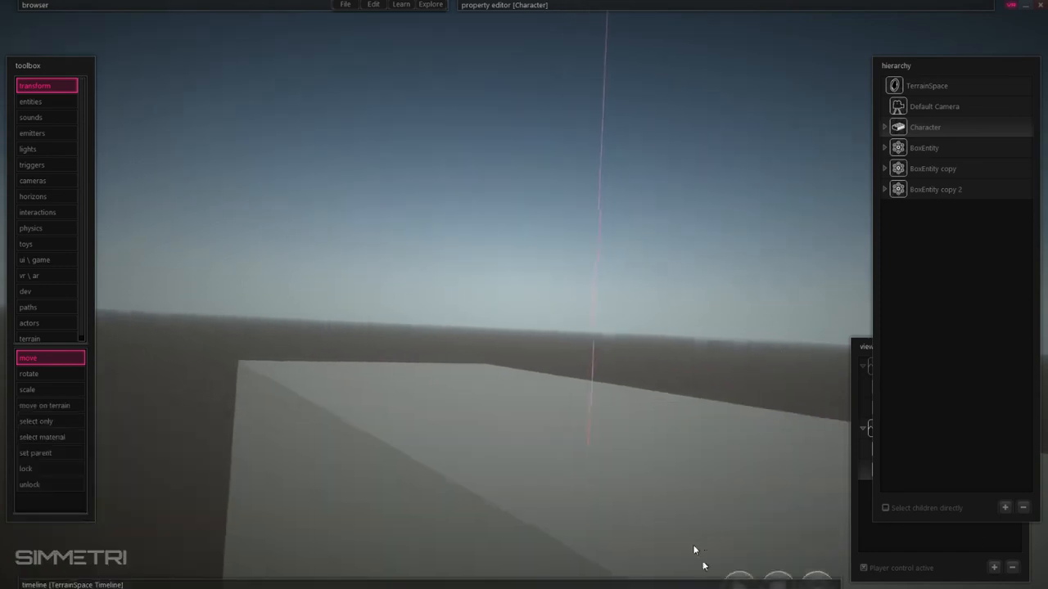
- Raise a hill on the terrain with the terrain Raise brush
click(64, 340)
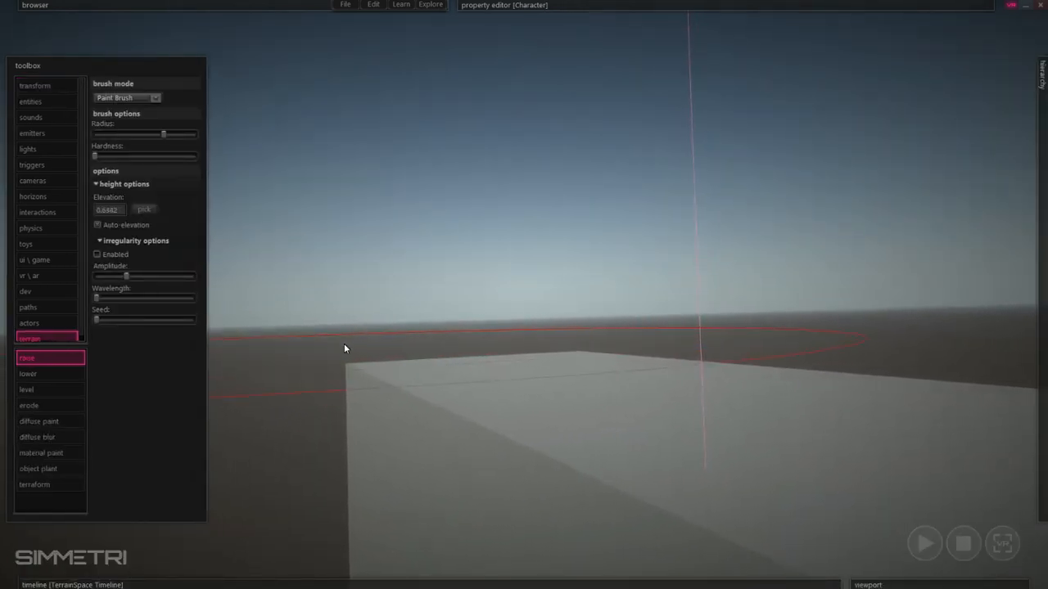
drag(345, 349, 345, 349)
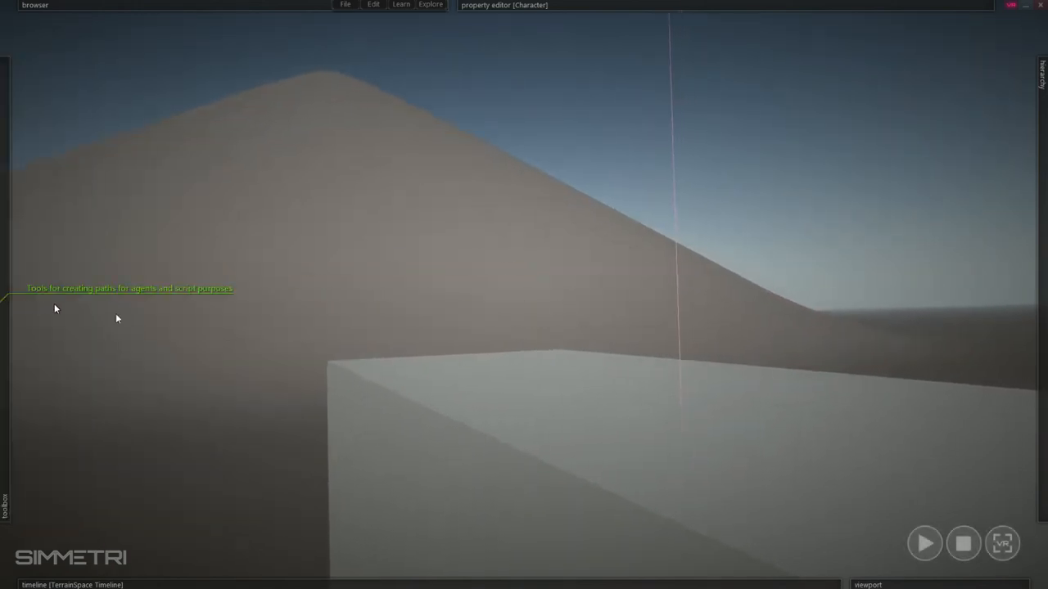
- Enter VR mode to test walking over the raised terrain
click(1002, 544)
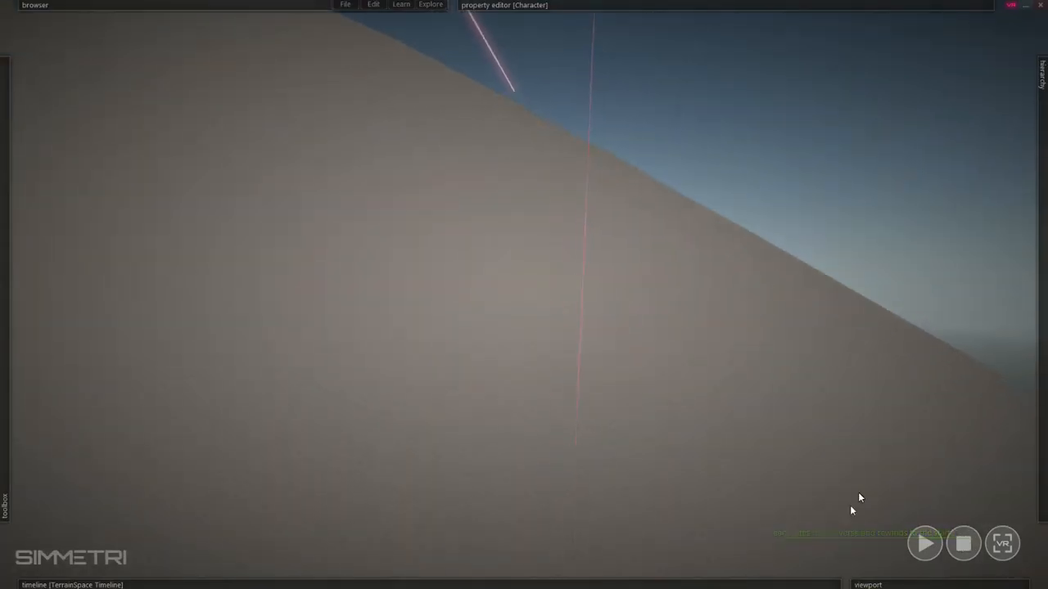
mouse_move(1041, 360)
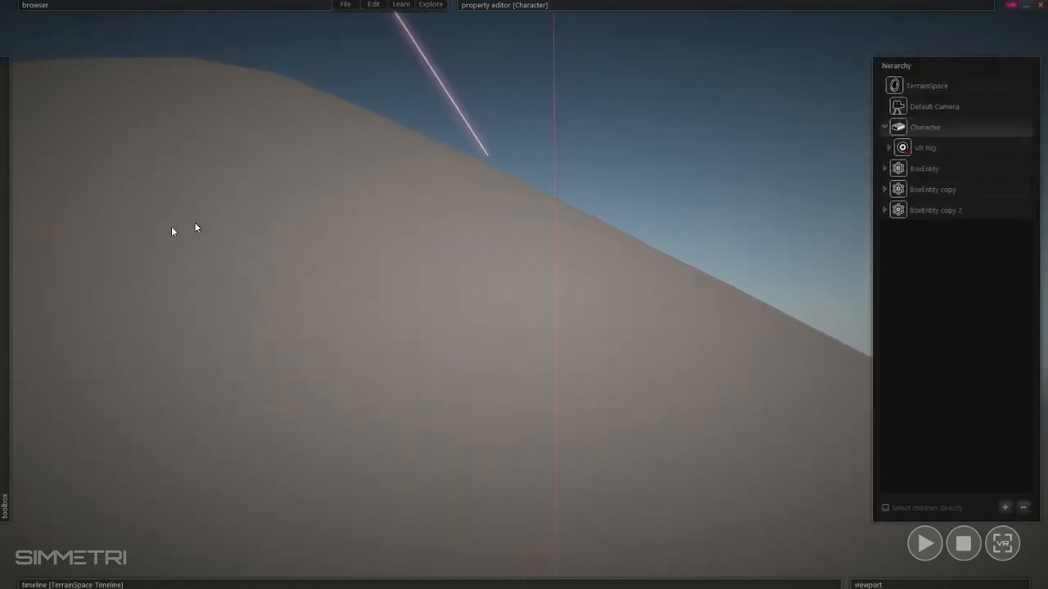
mouse_move(2, 262)
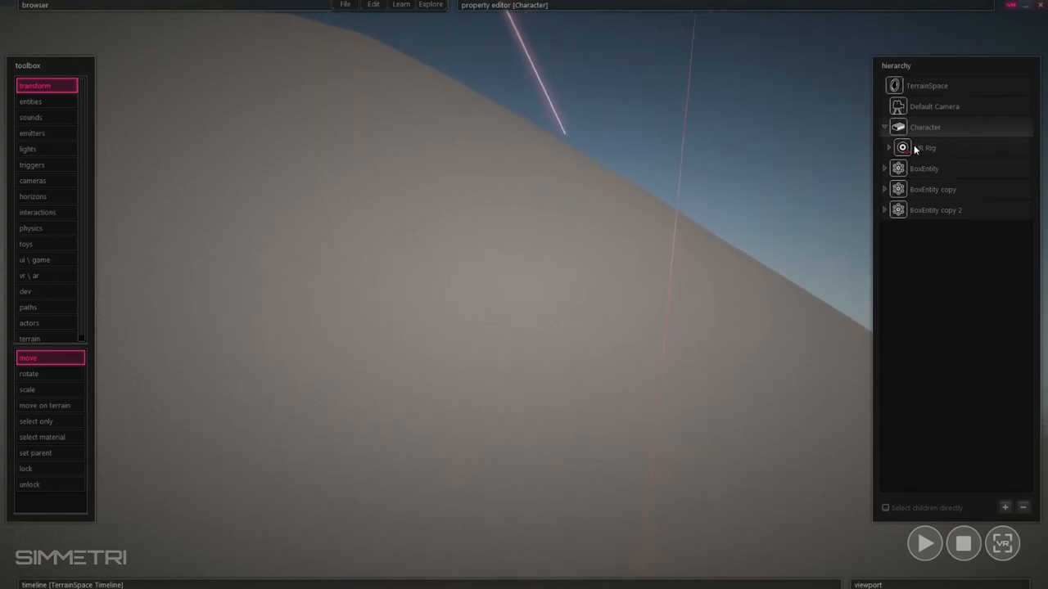
- Inspect the HMD Camera ViewPort and the Character's context options without changing anything
mouse_move(941, 585)
click(928, 434)
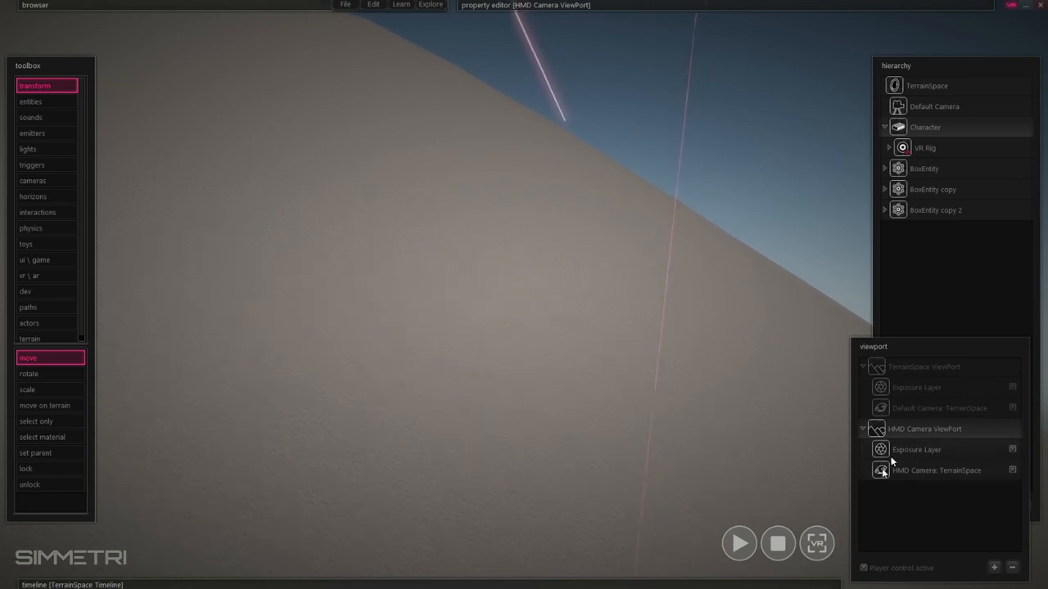
right_click(899, 128)
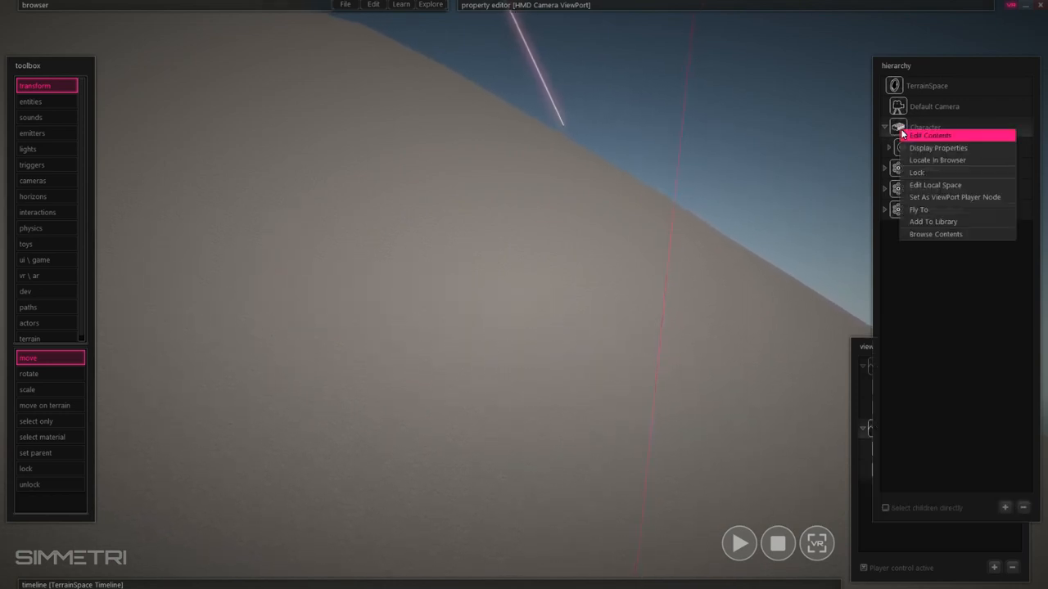
click(862, 266)
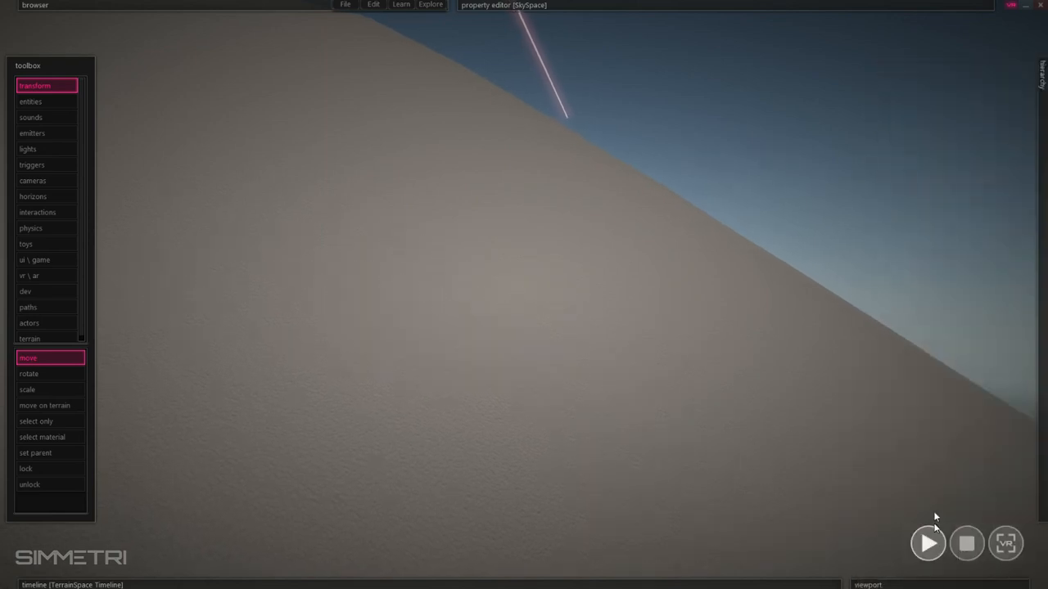
click(888, 409)
- Open the preferences to review the Character Controls input bindings and close them with OK
mouse_move(264, 18)
click(373, 14)
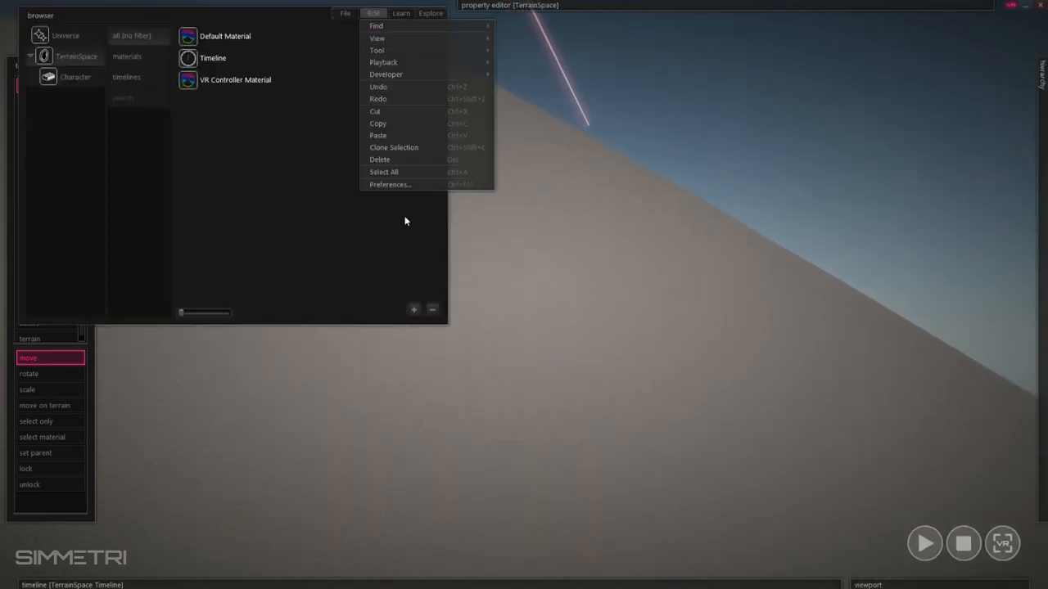
click(411, 187)
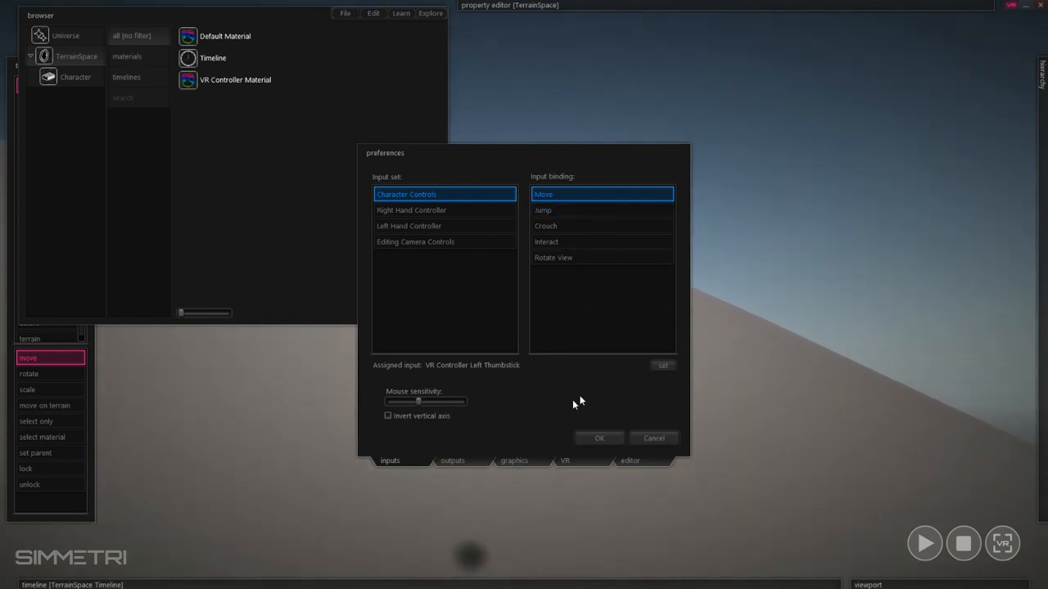
click(609, 438)
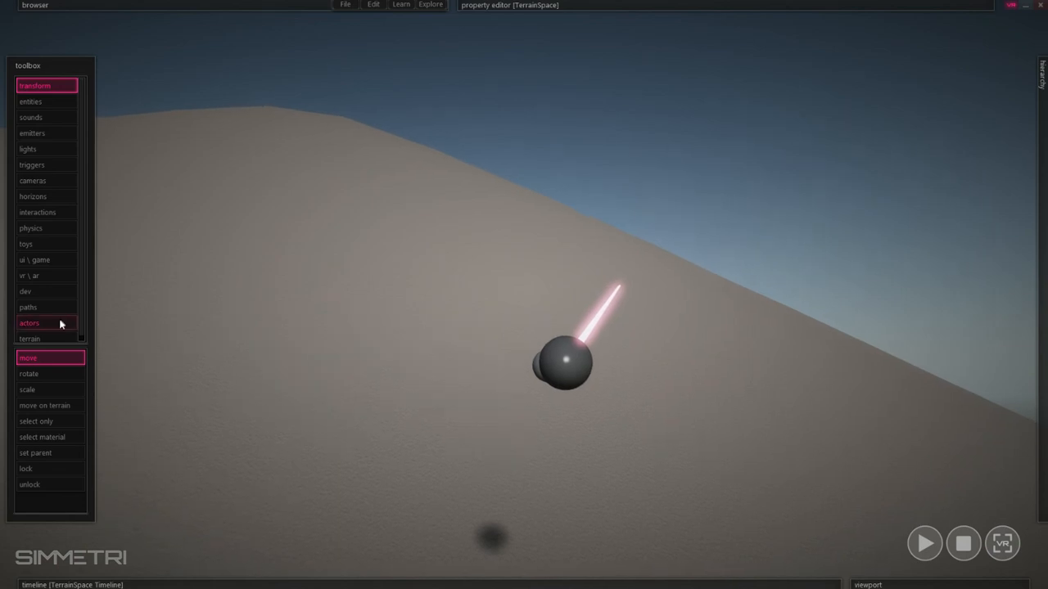
- Minimize the application window
click(925, 127)
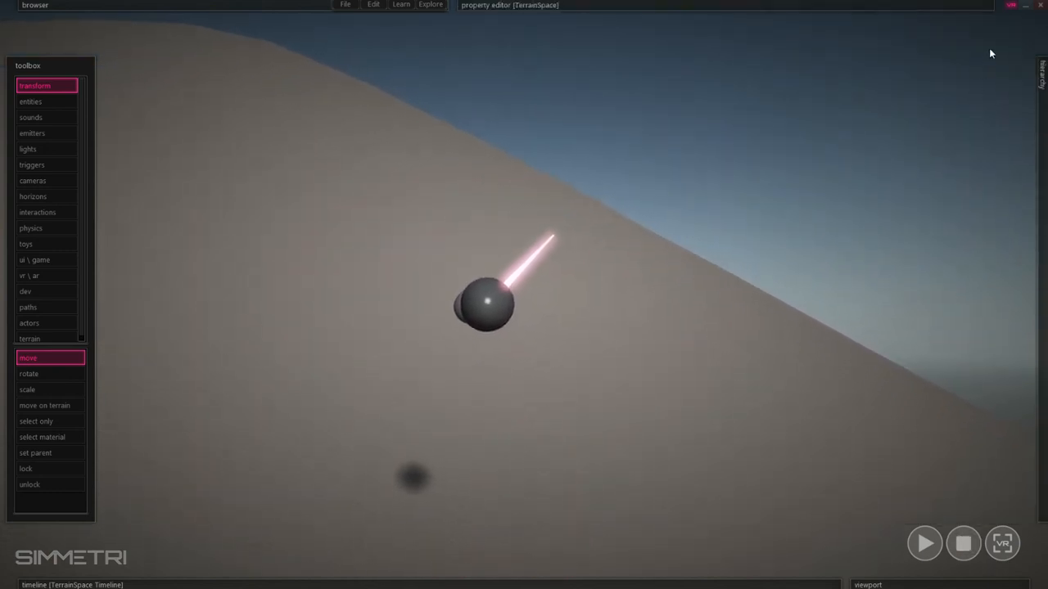
click(1024, 12)
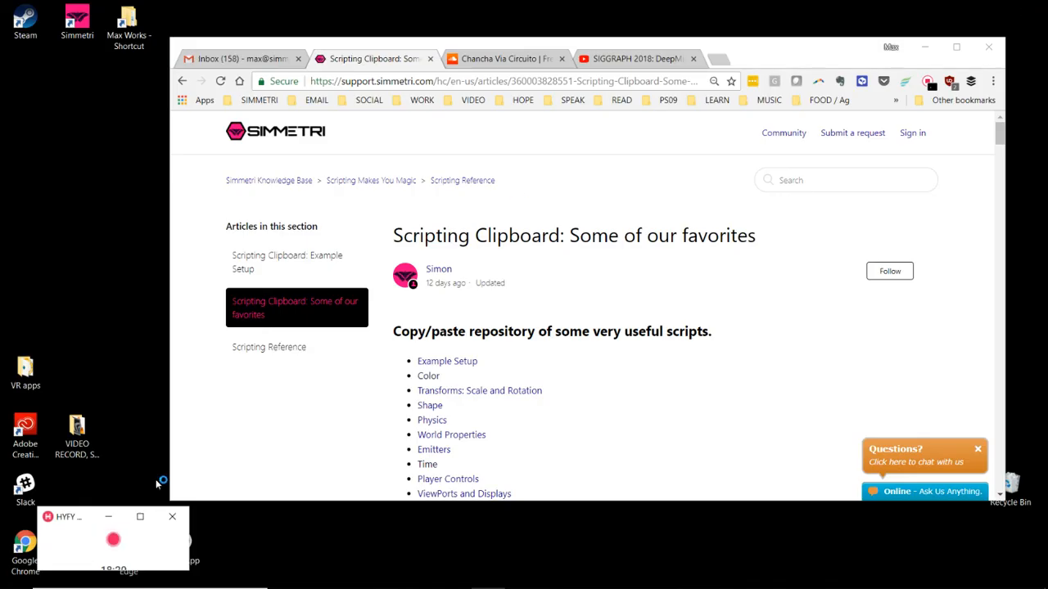